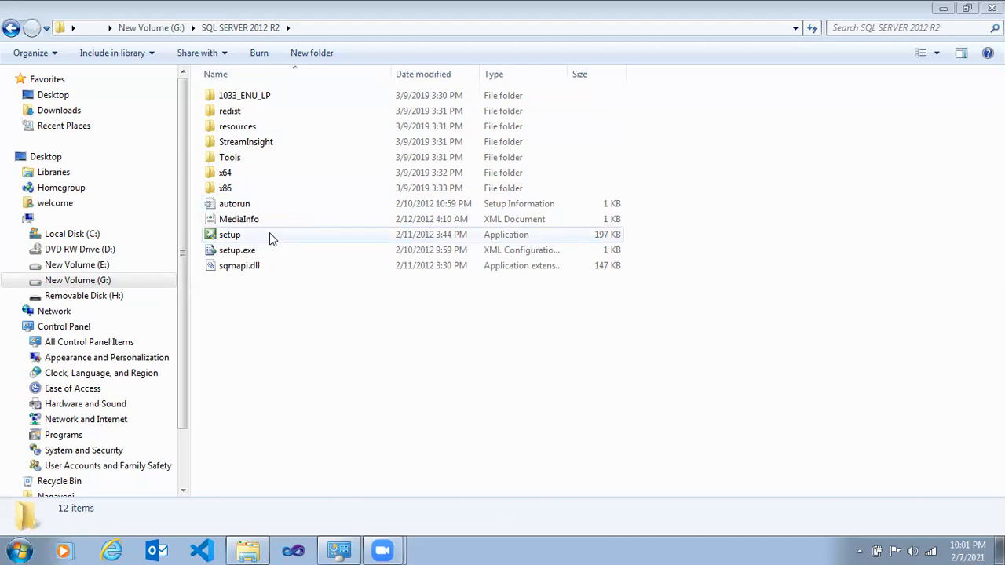
- Run setup from the SQL SERVER 2012 R2 folder and start a new SQL Server stand-alone installation
double_click(270, 234)
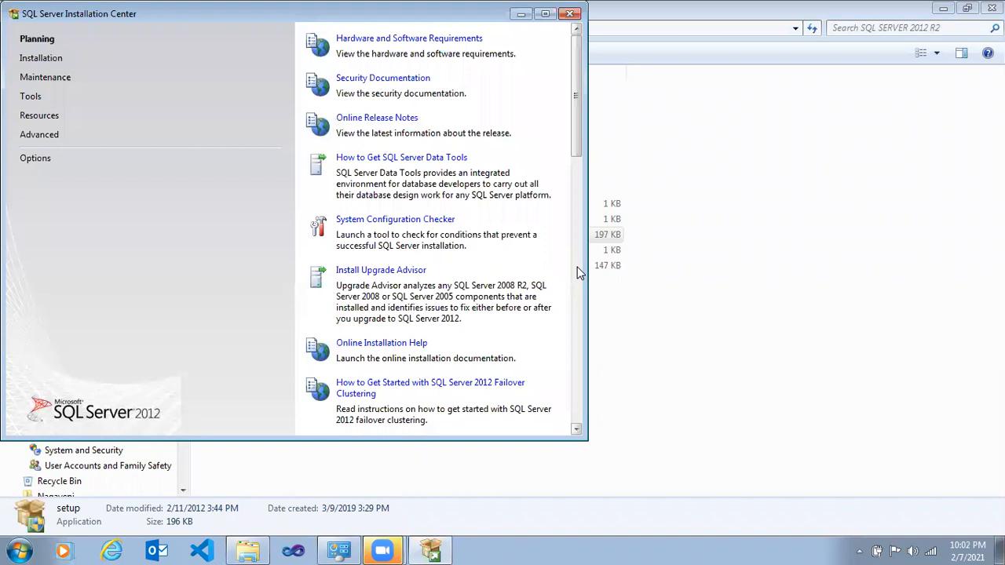
left_click(69, 58)
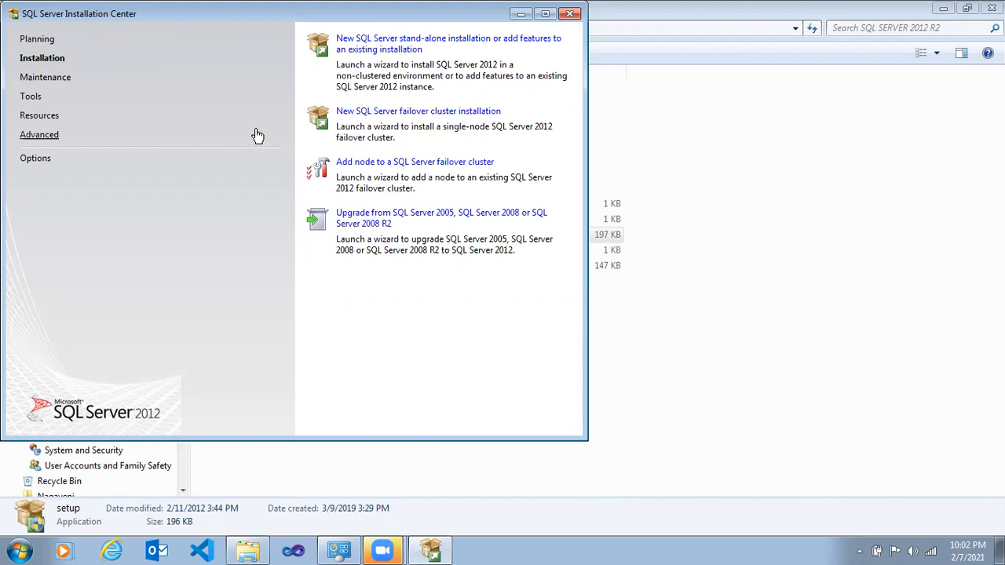
left_click(417, 52)
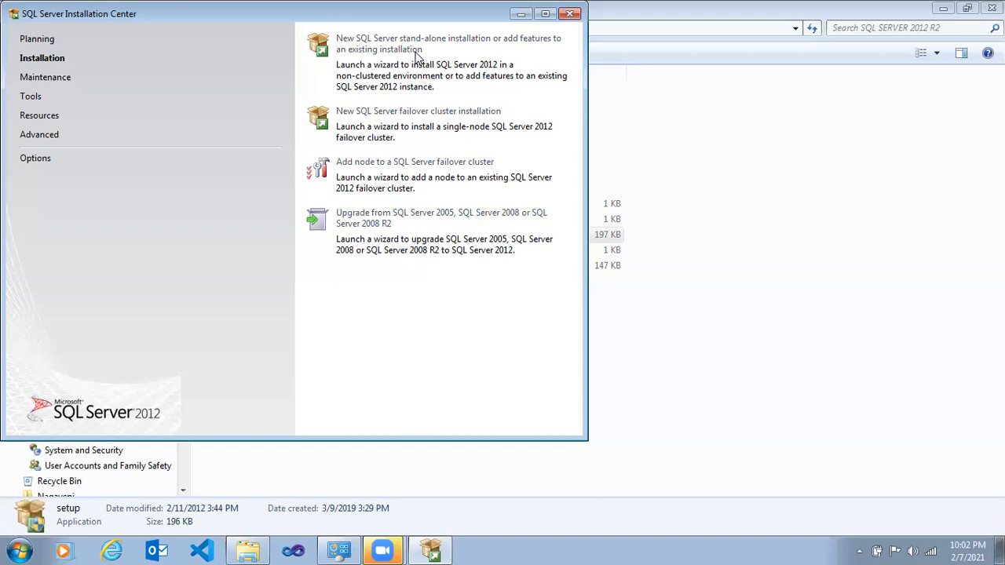
left_click(415, 51)
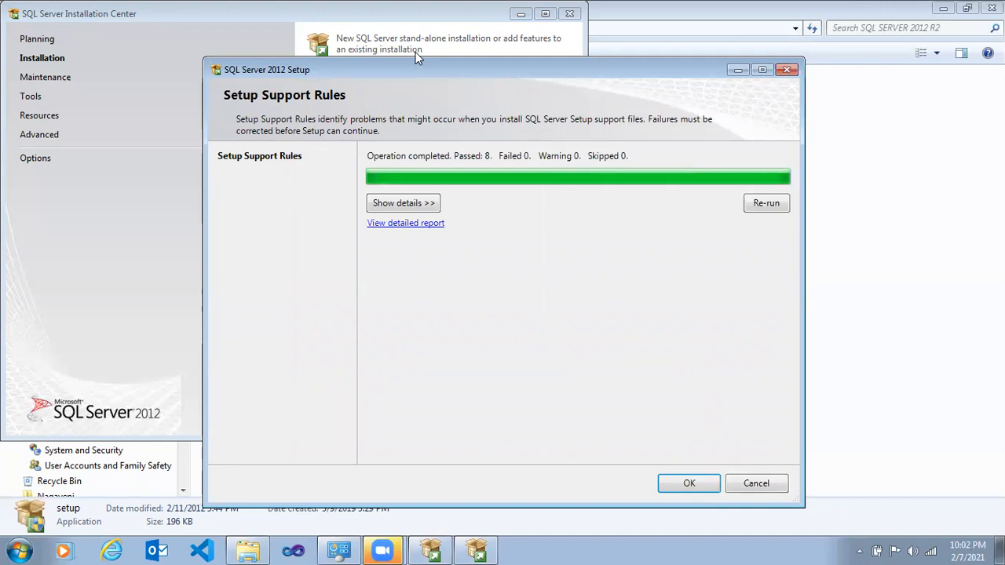
- Proceed with the free Evaluation edition, accept the license terms and allow sending feature usage data to Microsoft
left_click(688, 489)
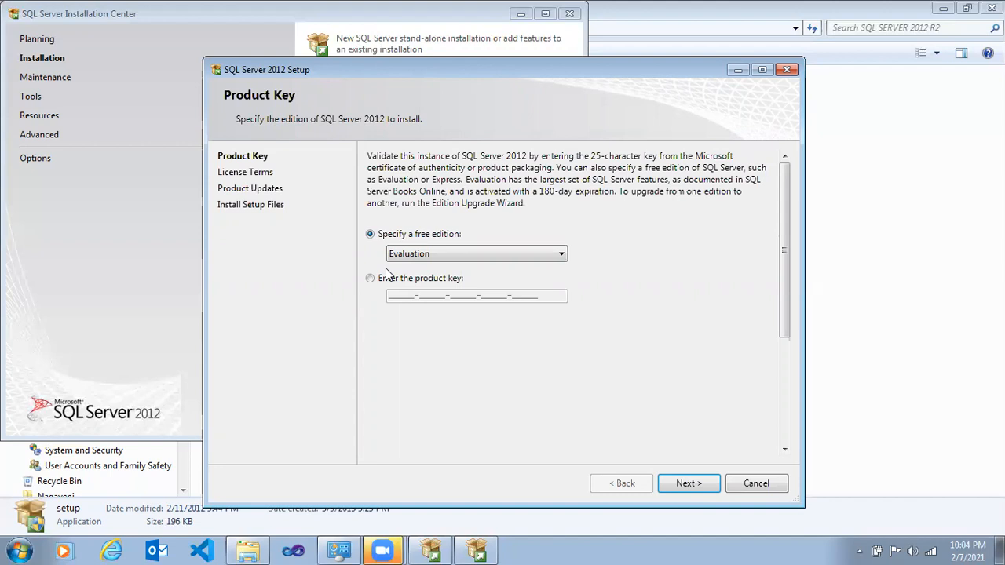
left_click(701, 493)
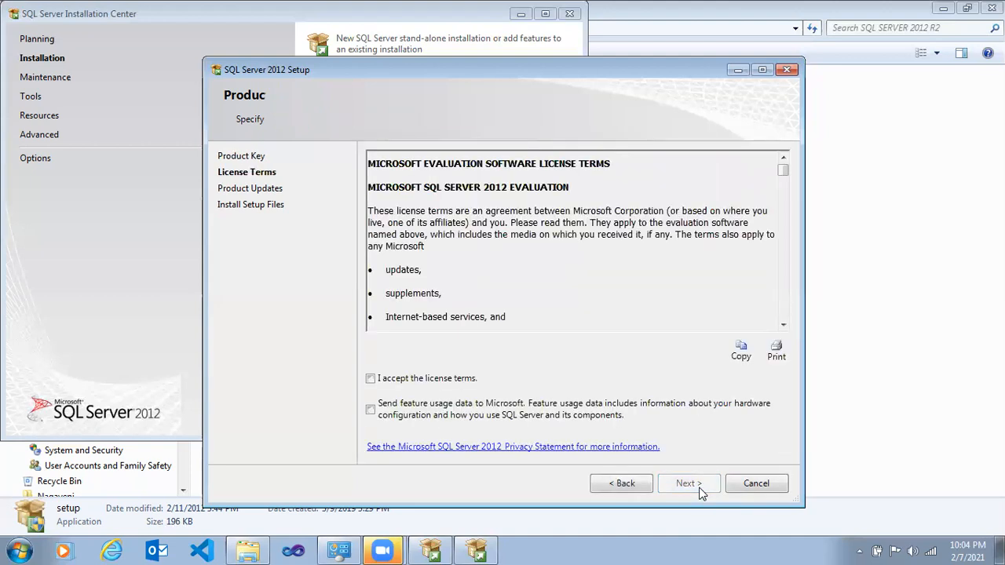
left_click(374, 381)
left_click(370, 410)
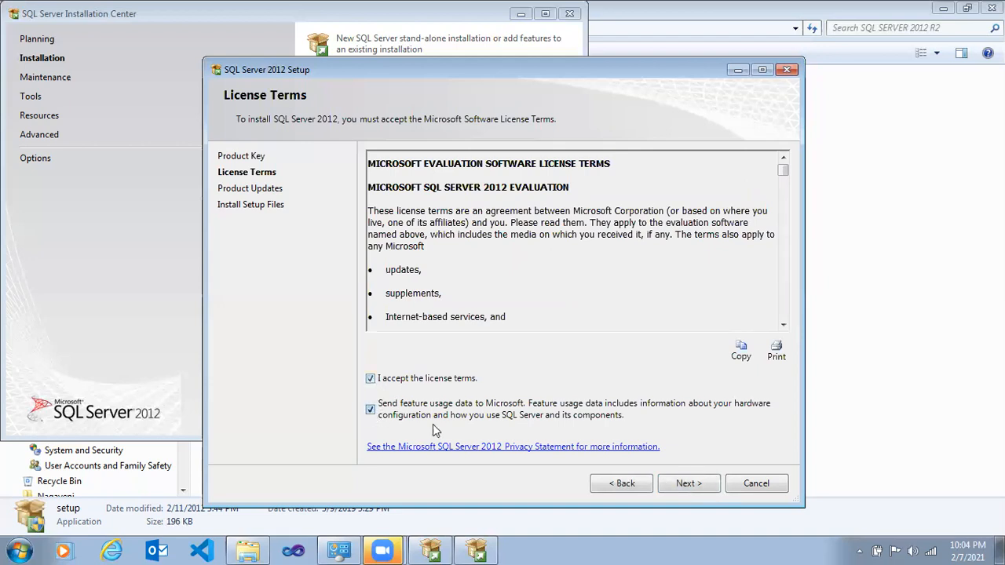
left_click(664, 485)
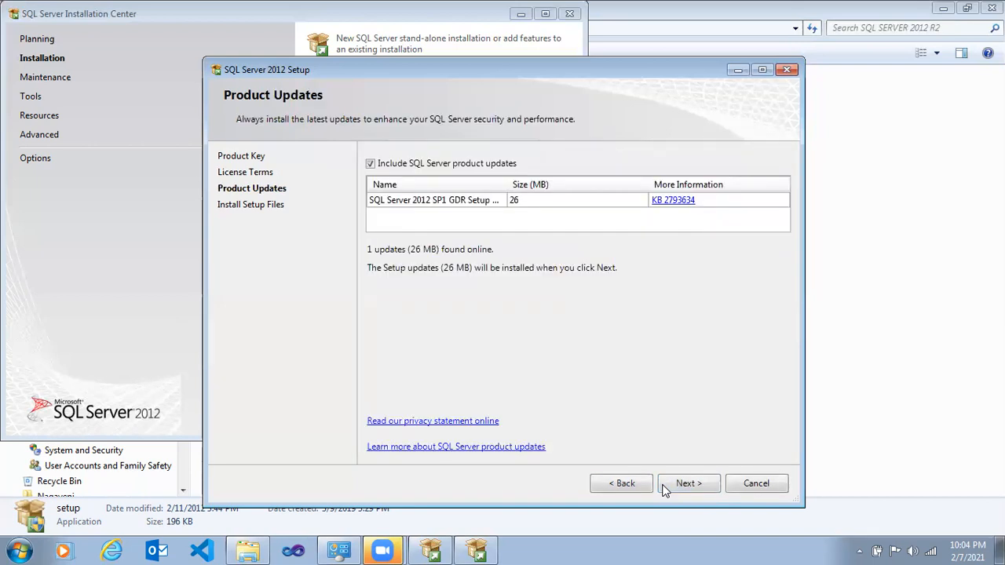
- Install the included product updates and continue with the SQL Server Feature Installation setup role
left_click(664, 489)
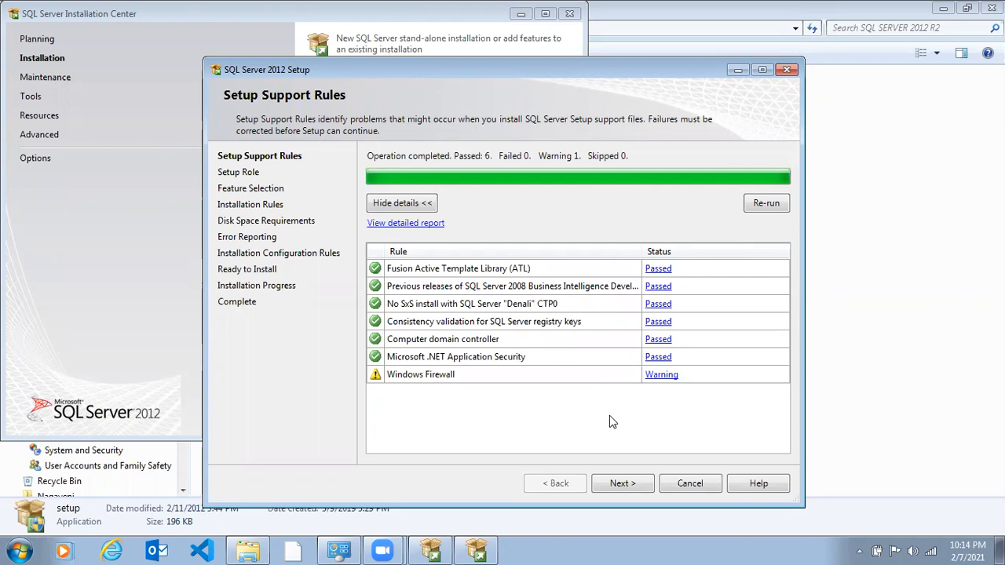
left_click(622, 484)
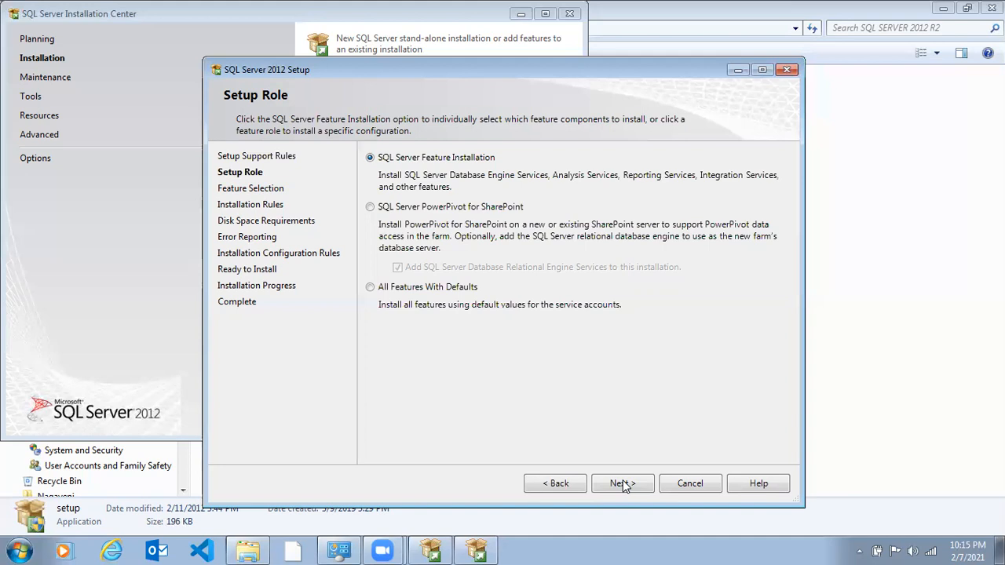
left_click(622, 484)
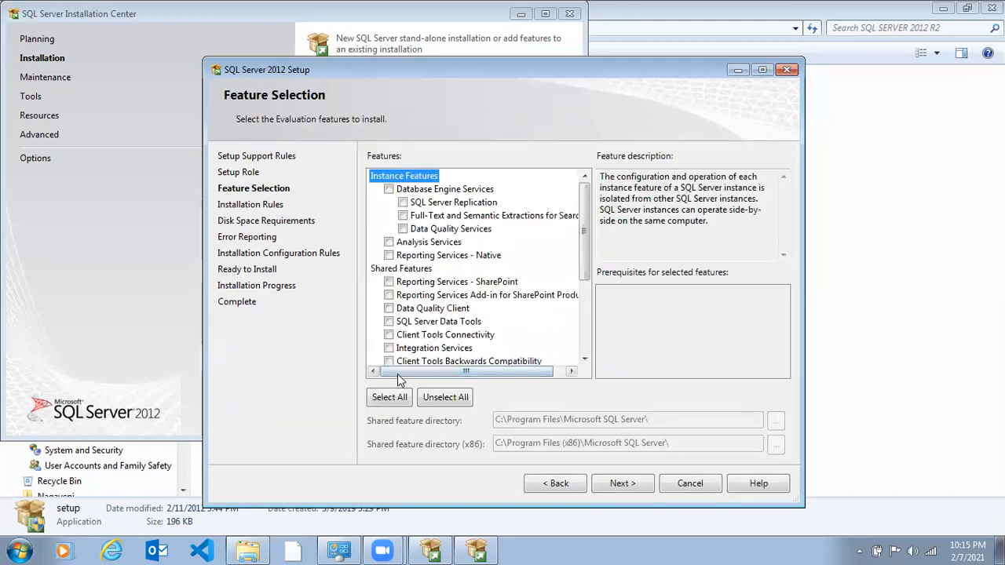
- Select all instance and shared features for installation and continue past the installation rules check
left_click(388, 401)
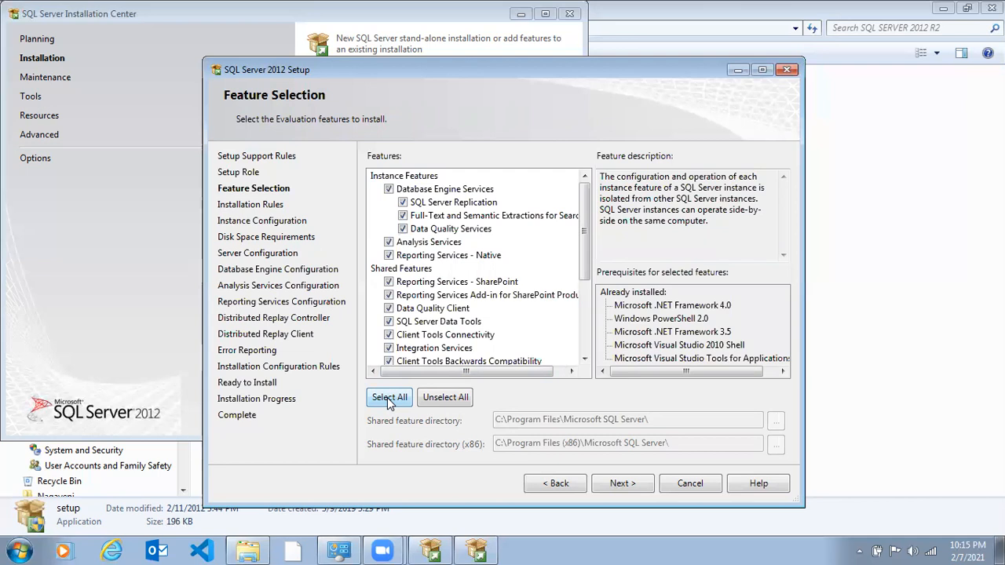
left_click(623, 484)
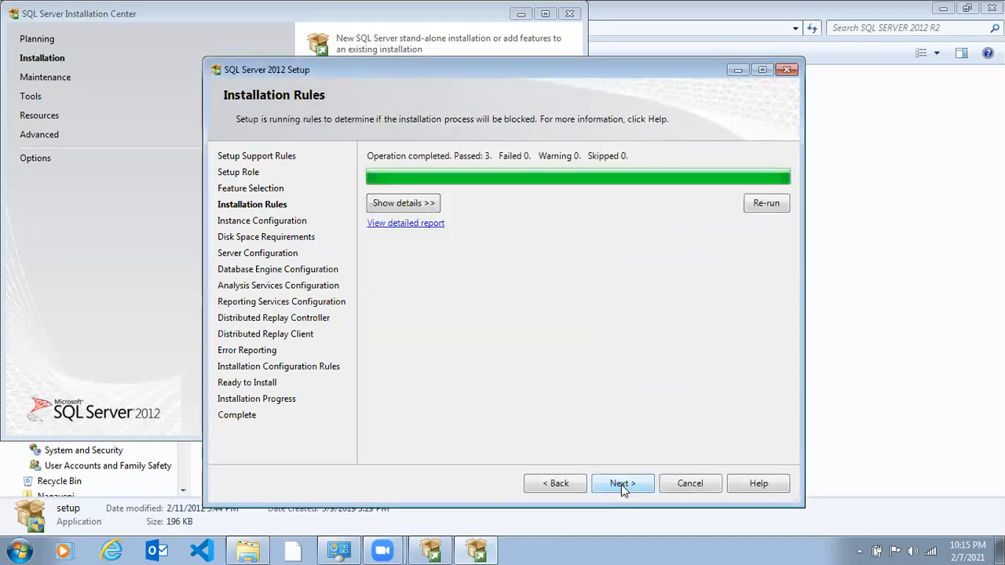
left_click(622, 484)
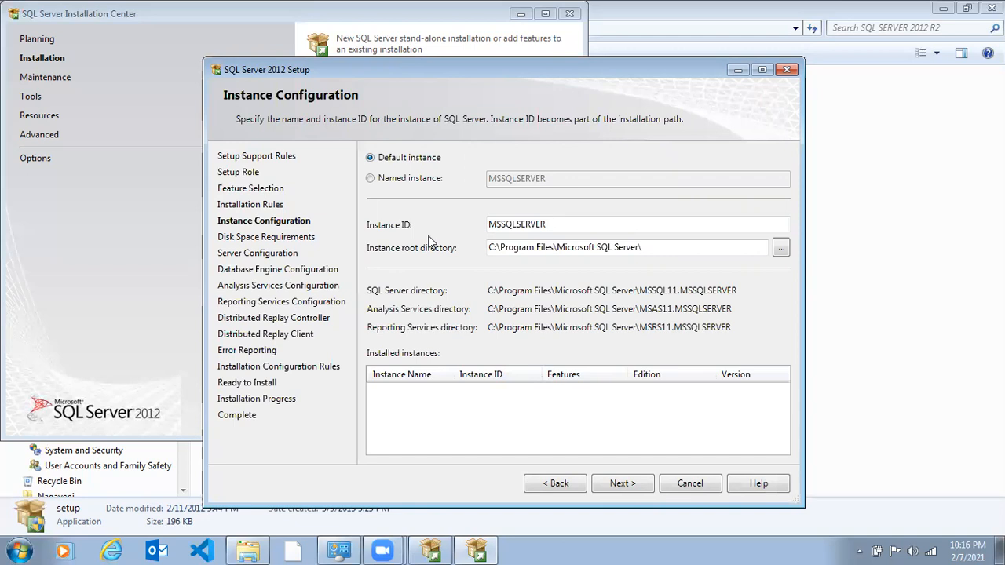
- Keep the default instance with ID MSSQLSERVER and accept the default service accounts and startup types
left_click(398, 188)
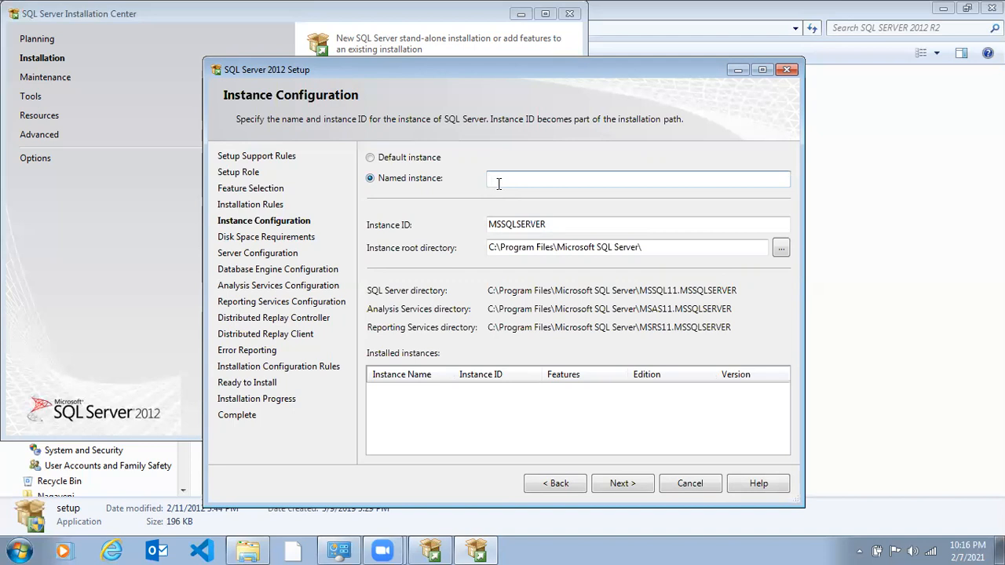
left_click(370, 159)
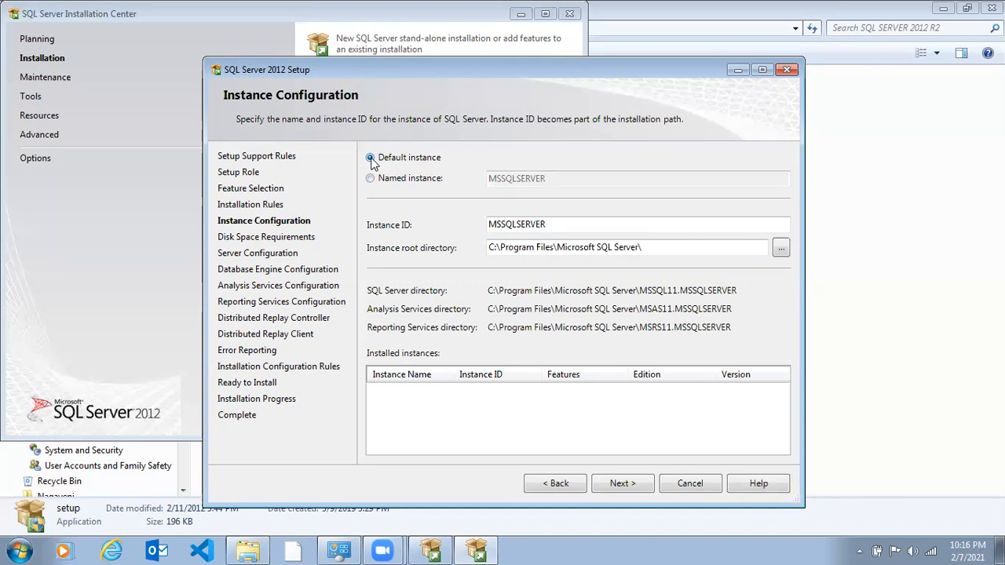
left_click(620, 487)
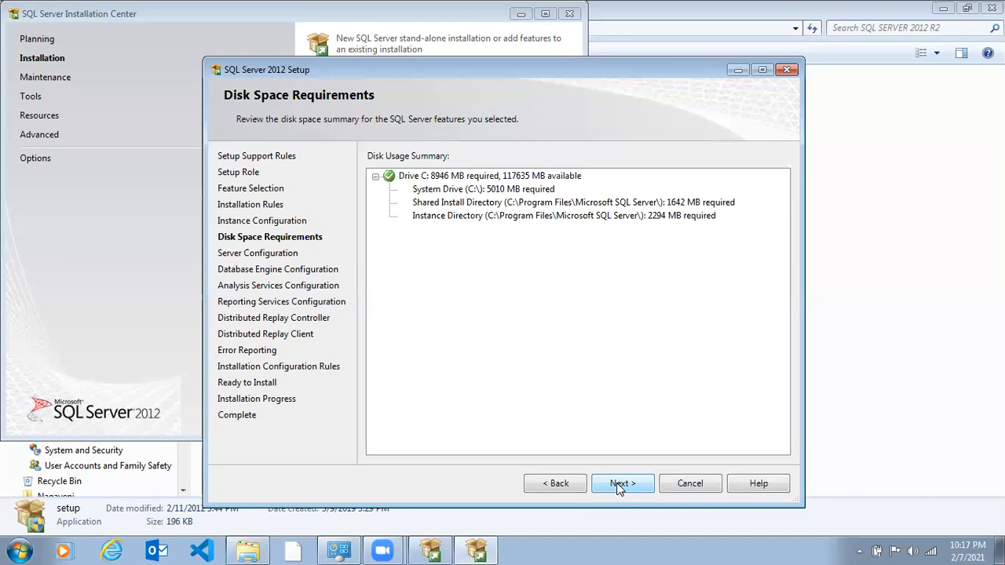
left_click(619, 483)
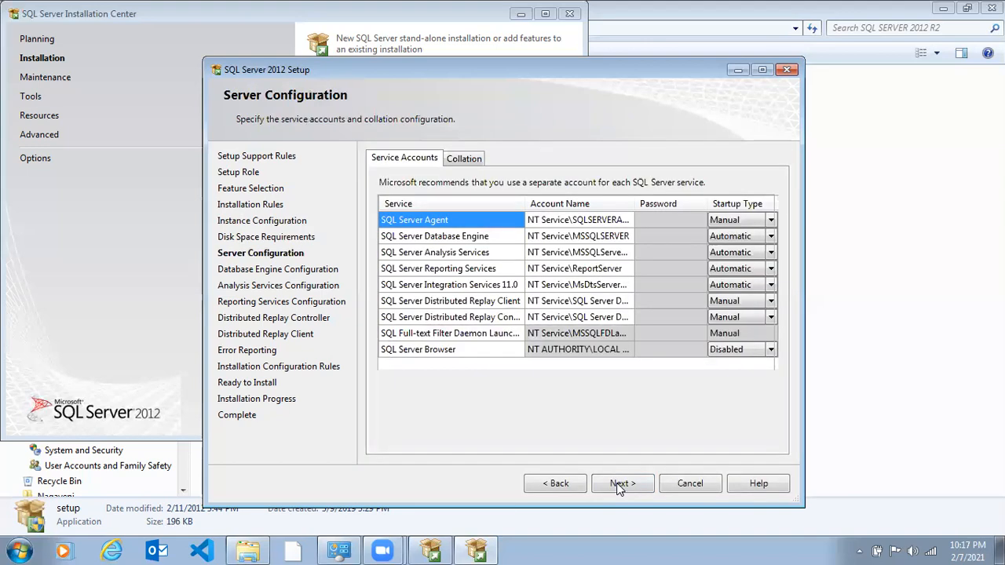
left_click(619, 485)
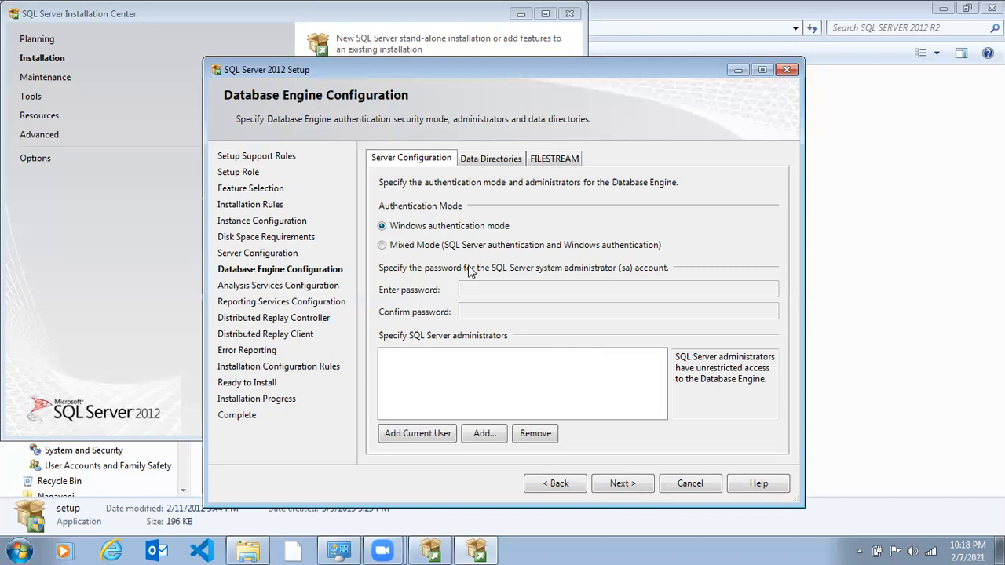
- Set the Database Engine authentication to Mixed Mode (SQL Server authentication and Windows authentication)
left_click(382, 246)
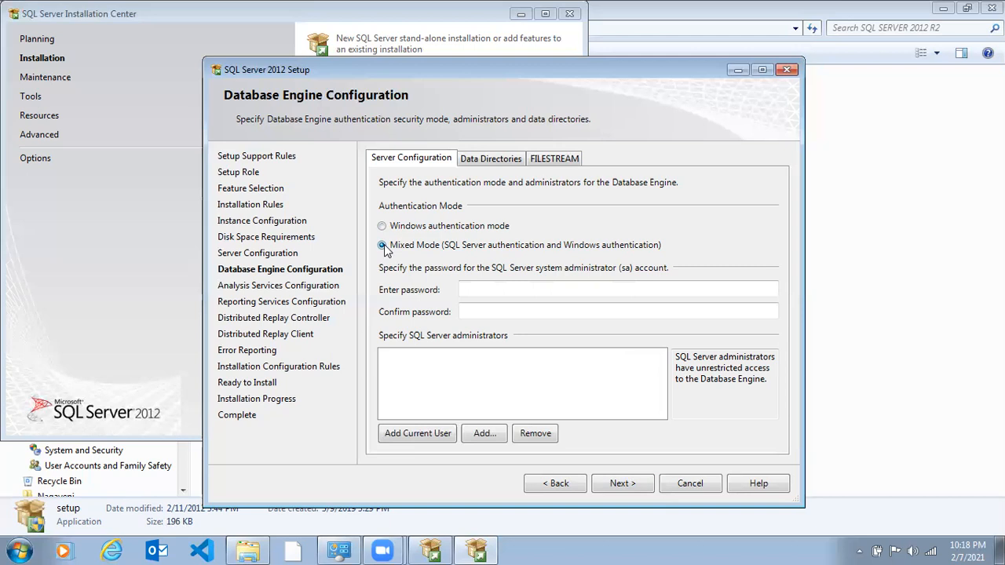
left_click(474, 289)
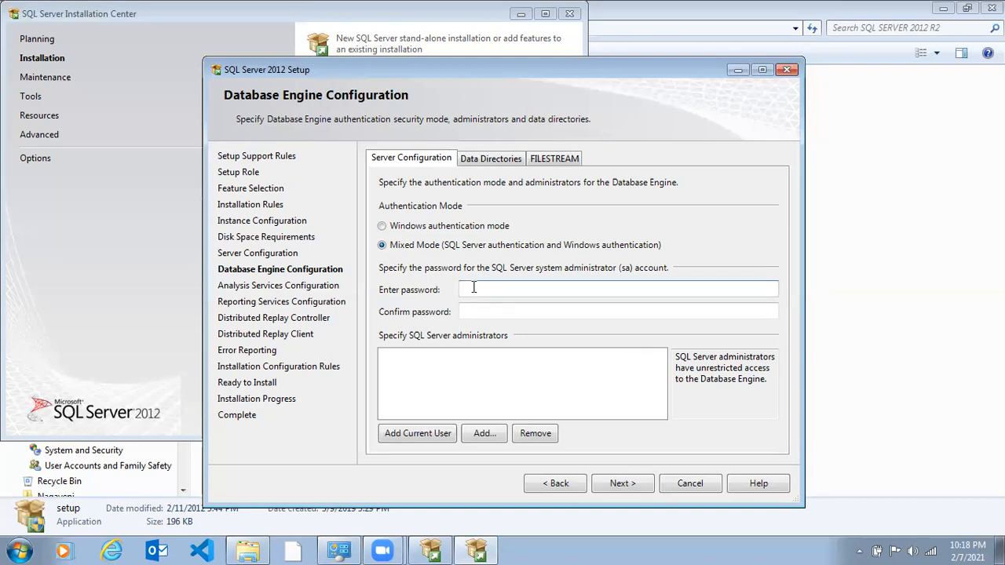
left_click(474, 312)
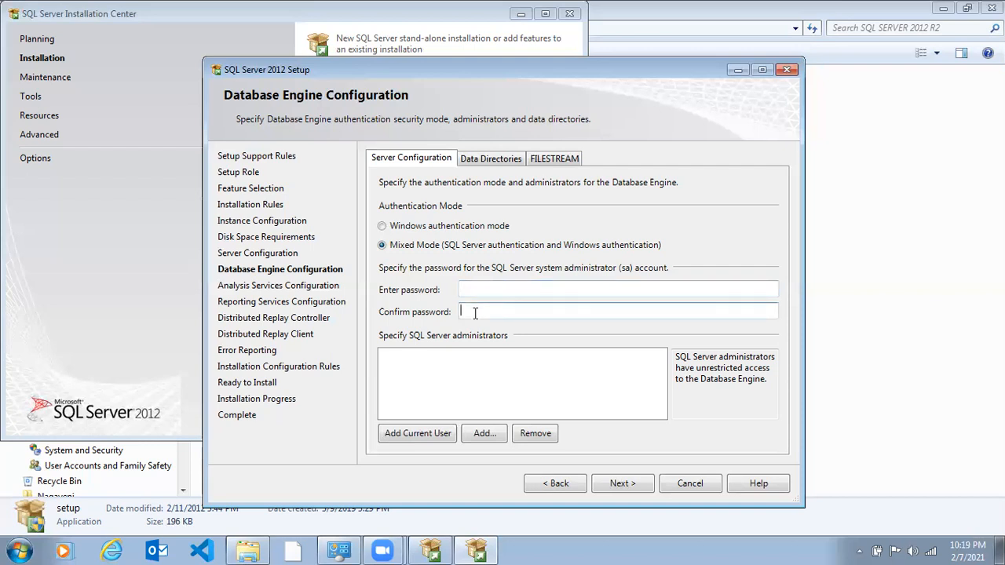
left_click(484, 288)
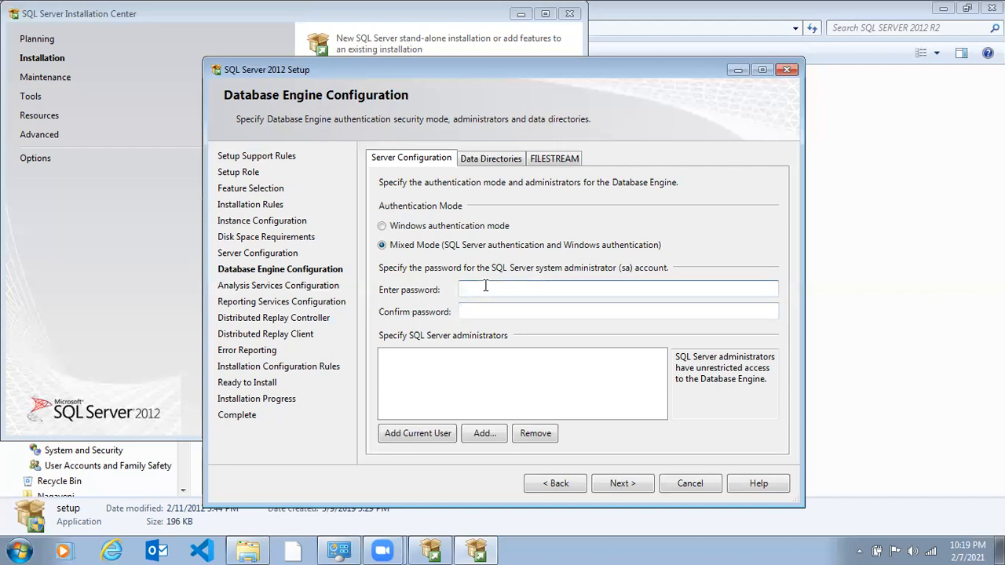
- Try entering a password for the sa account and clear the password and confirmation fields
type("*****")
key("BackSpace")
key("BackSpace")
key("BackSpace")
key("BackSpace")
key("BackSpace")
type("*****")
key("Tab")
type("**")
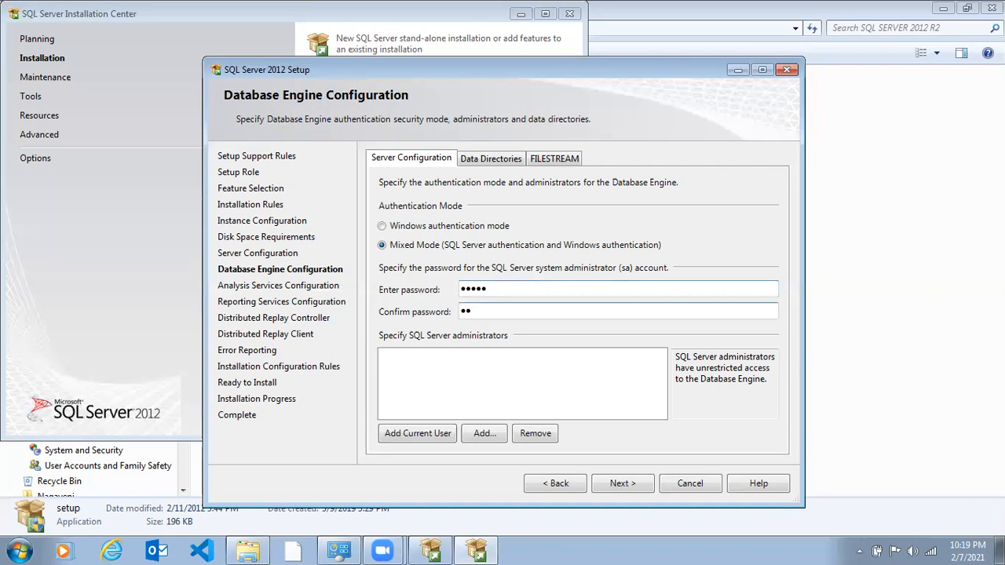
key("BackSpace")
key("BackSpace")
left_click(535, 288)
key("BackSpace")
key("BackSpace")
key("BackSpace")
key("BackSpace")
key("BackSpace")
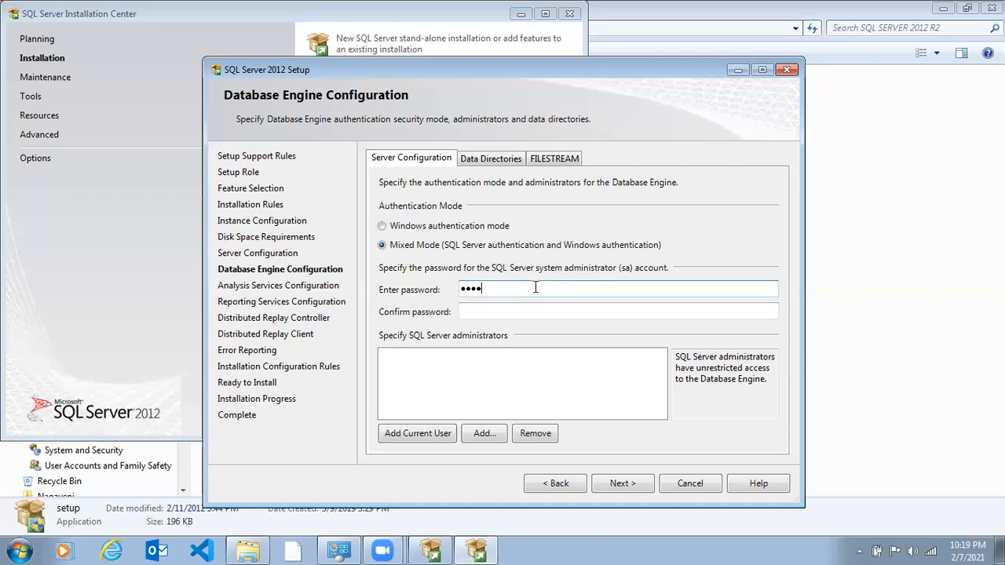
- Enter the password for the sa system administrator account and repeat it in the confirmation field
type("*****")
key("Tab")
type("*****")
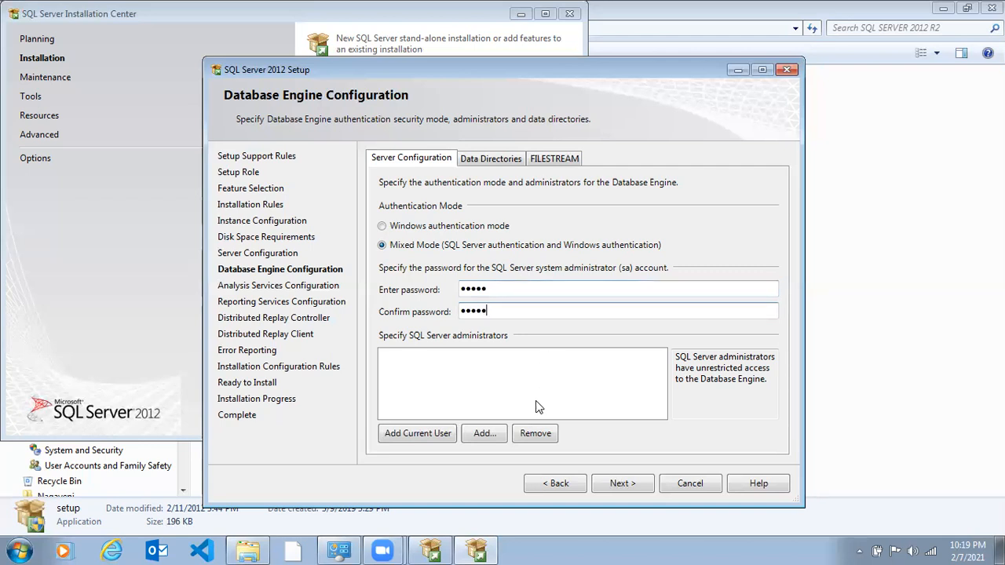
- Add the current user as a SQL Server administrator and complete the Database Engine configuration
left_click(441, 434)
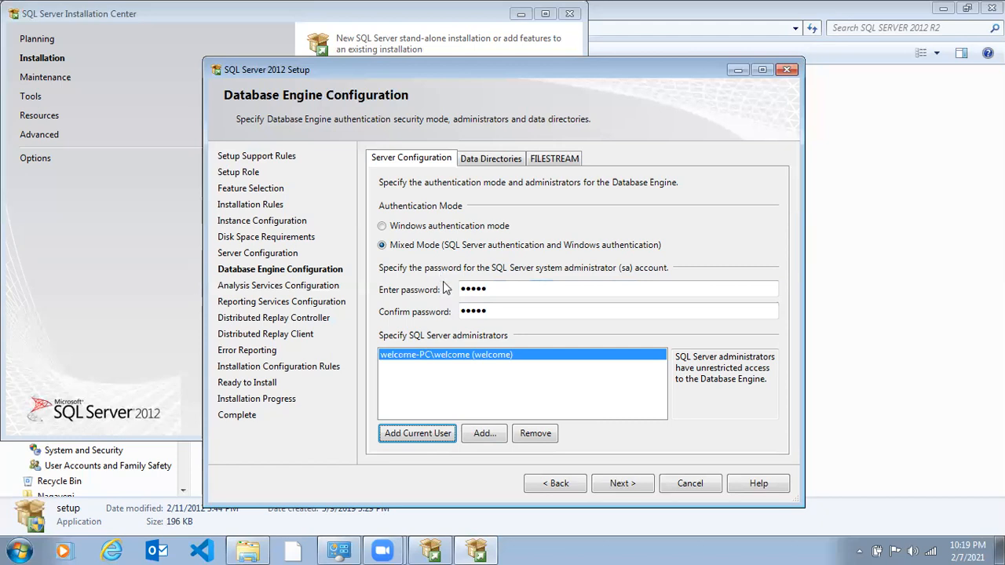
left_click(500, 290)
left_click(504, 313)
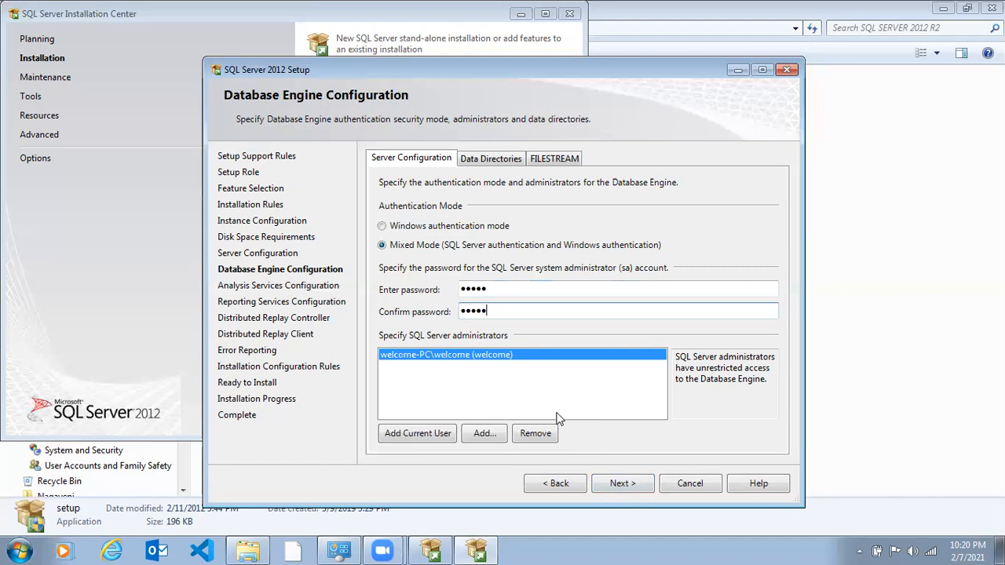
left_click(620, 484)
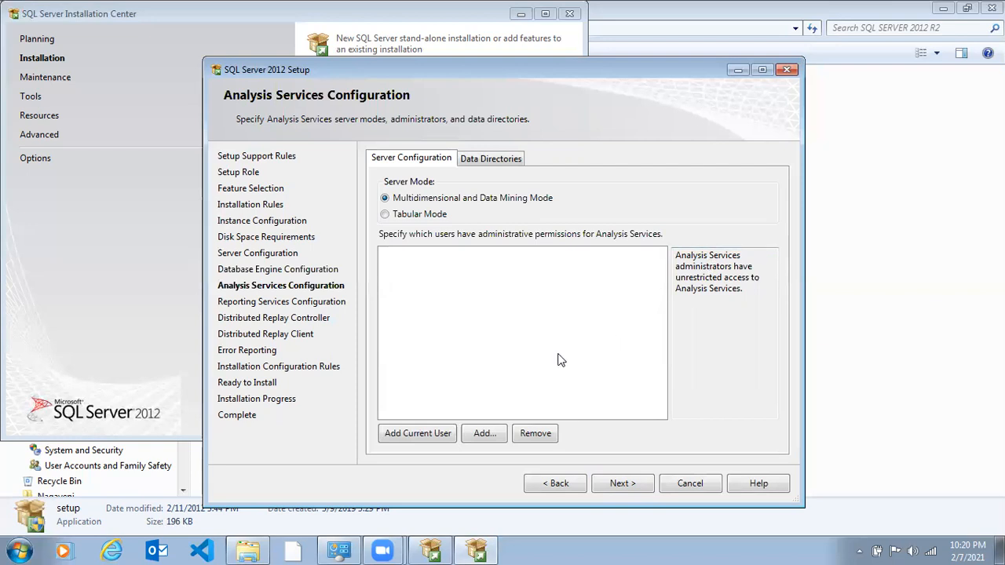
- Add the current user as an Analysis Services administrator and keep Install and configure for native-mode Reporting Services
left_click(440, 439)
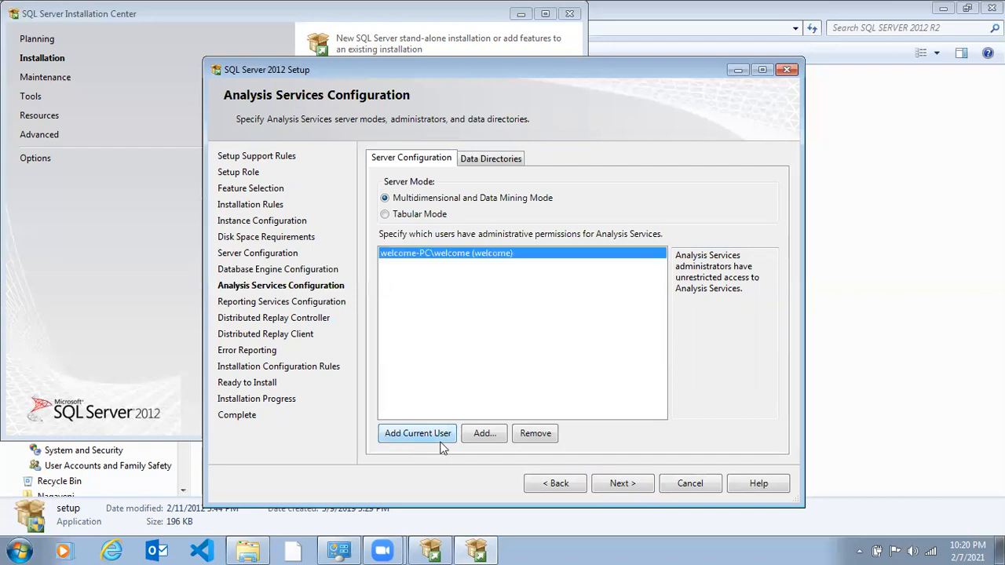
left_click(621, 483)
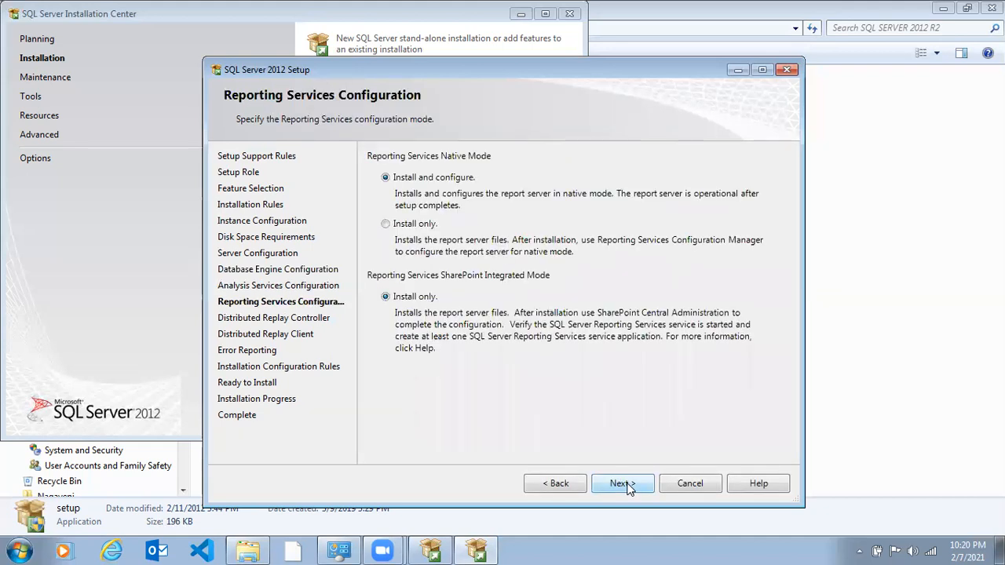
left_click(625, 484)
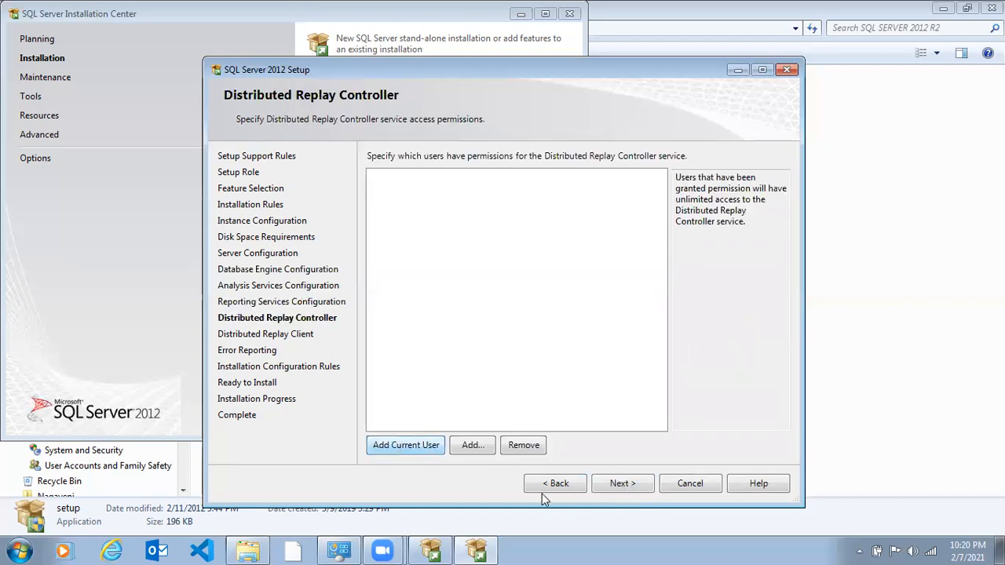
- Grant the current user Distributed Replay Controller permissions and accept the default Distributed Replay Client directories
key("space")
left_click(603, 487)
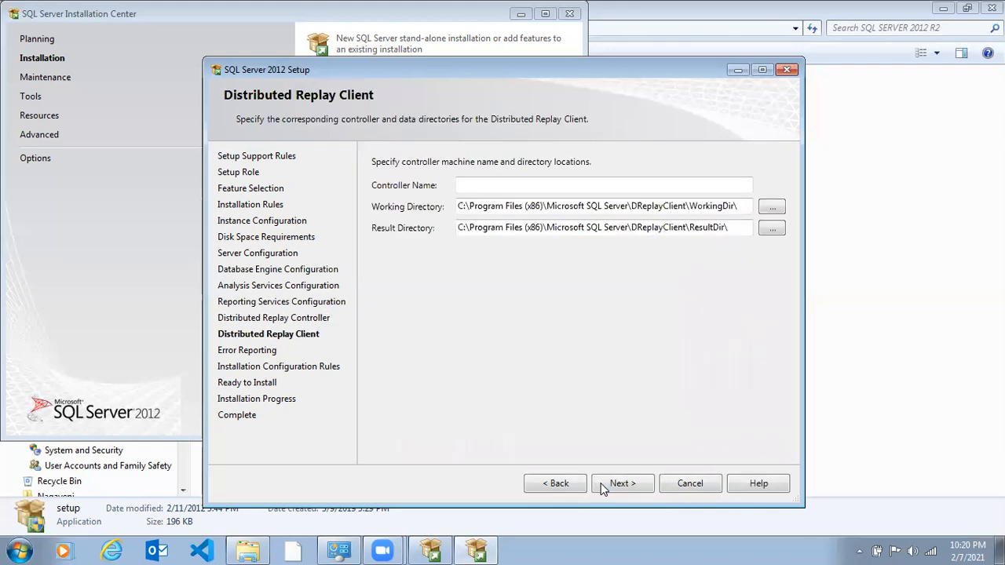
left_click(603, 487)
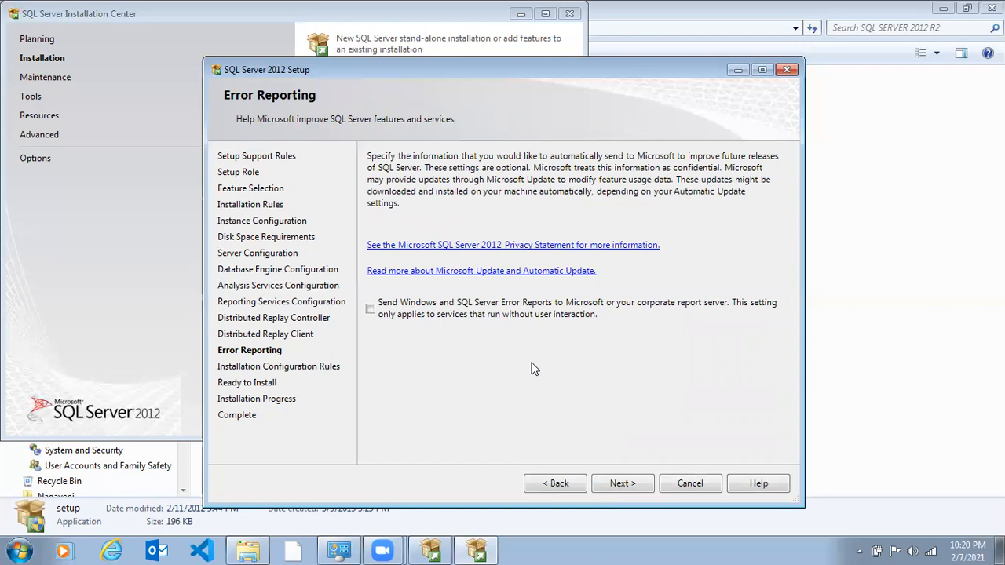
- Enable sending Windows and SQL Server error reports and run the installation configuration rules check
left_click(523, 317)
left_click(623, 484)
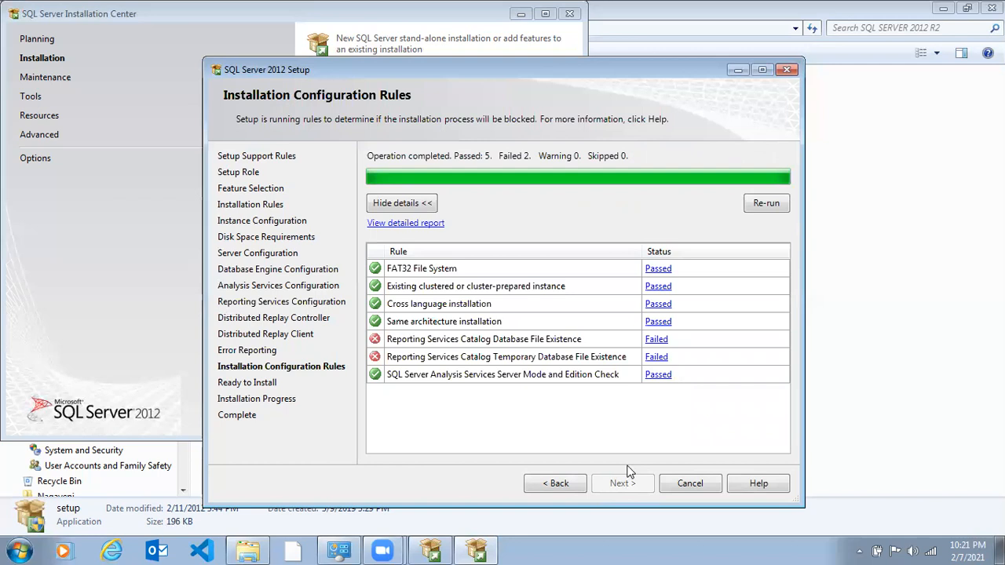
- Delete all the database files in C:\Program Files\Microsoft SQL Server\MSSQL11.MSSQLSERVER\MSSQL\DATA, granting administrator permission for every item
left_click(746, 211)
left_click(746, 211)
left_click(559, 2)
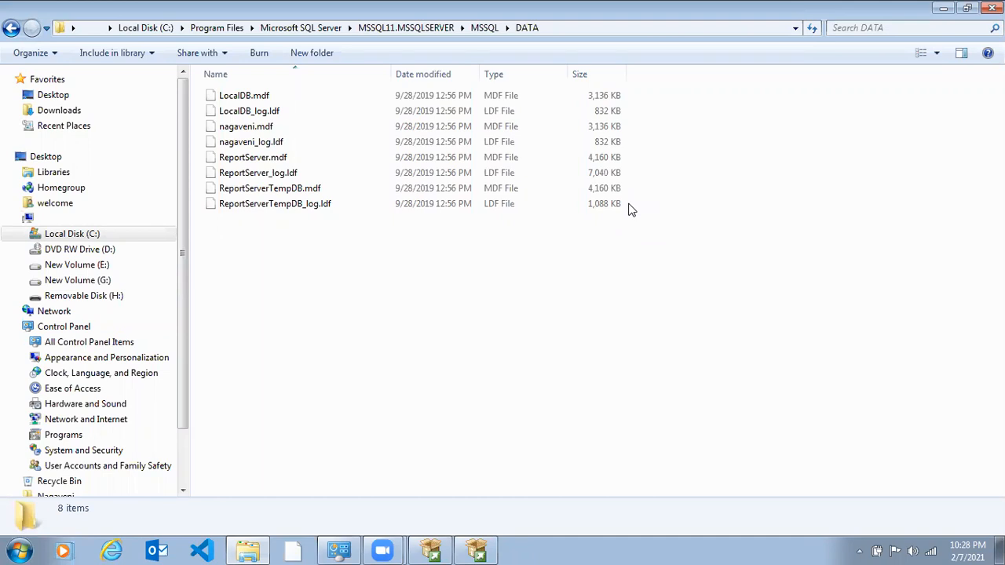
key("ctrl+a")
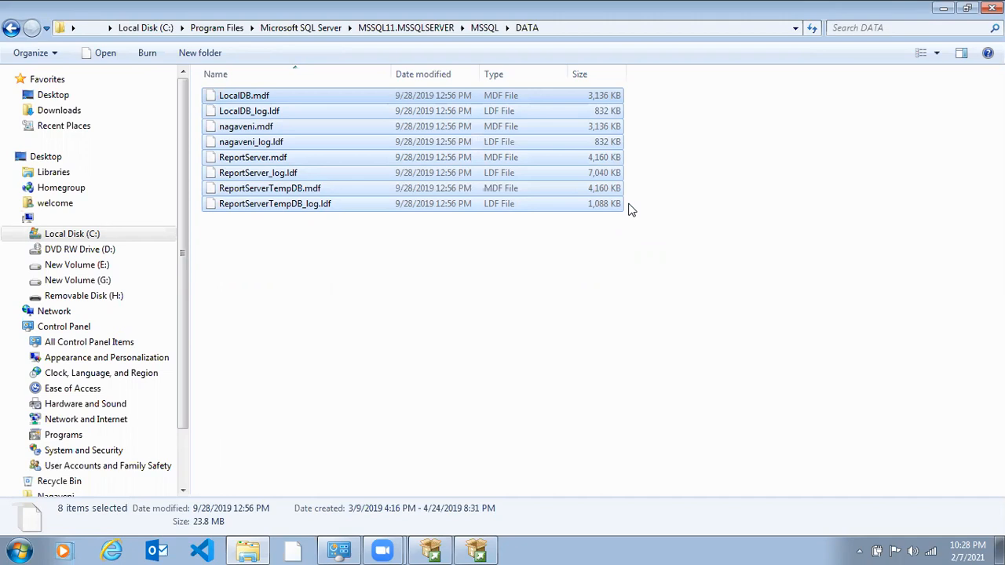
key("Delete")
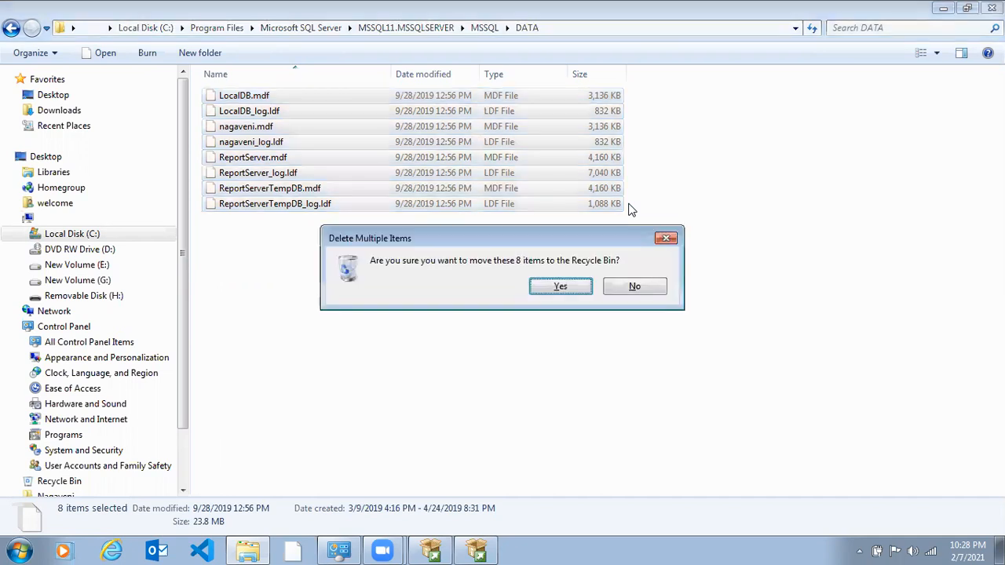
key("Return")
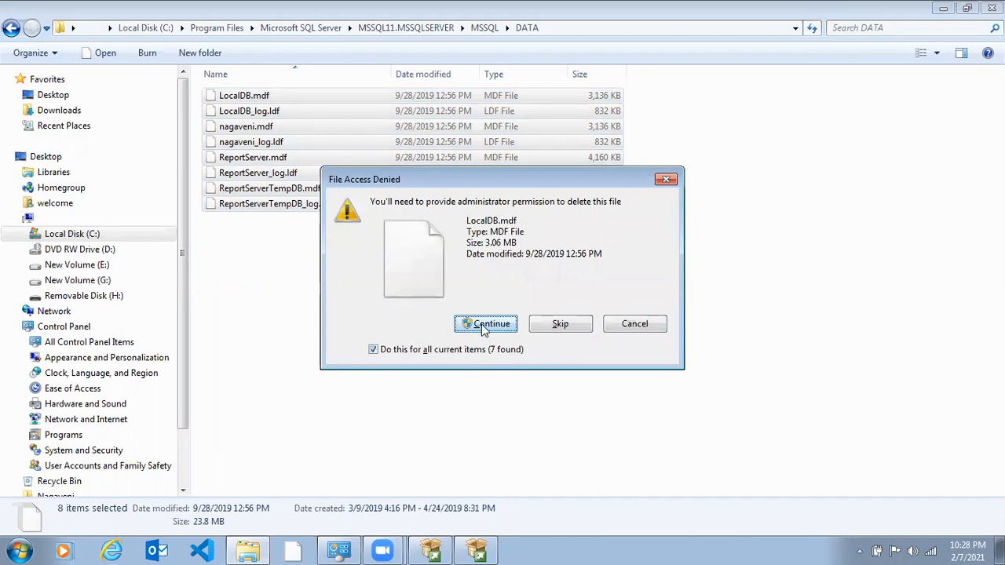
left_click(484, 325)
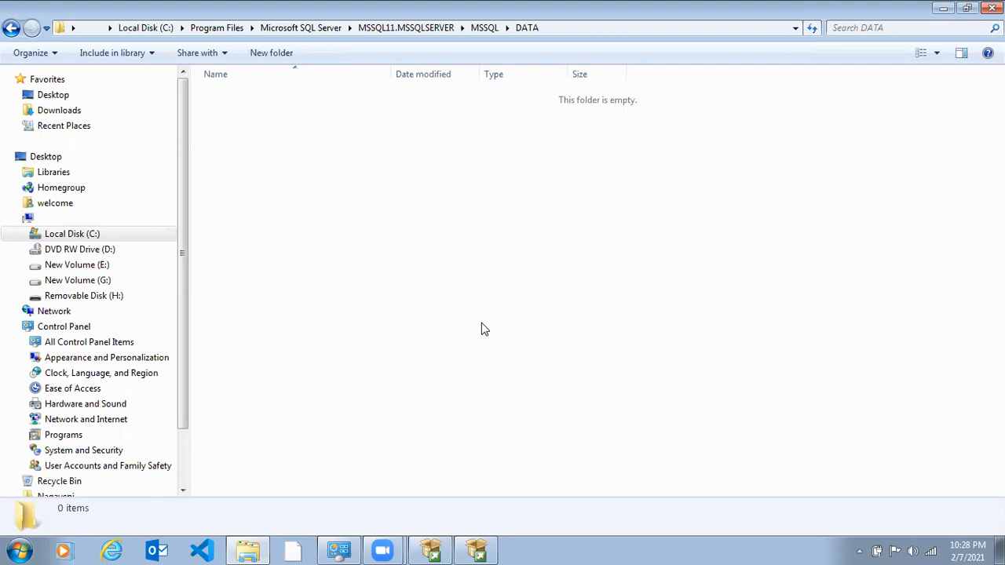
- Return to SQL Server 2012 Setup, dismiss the rule check result and re-run the installation configuration rules
left_click(476, 551)
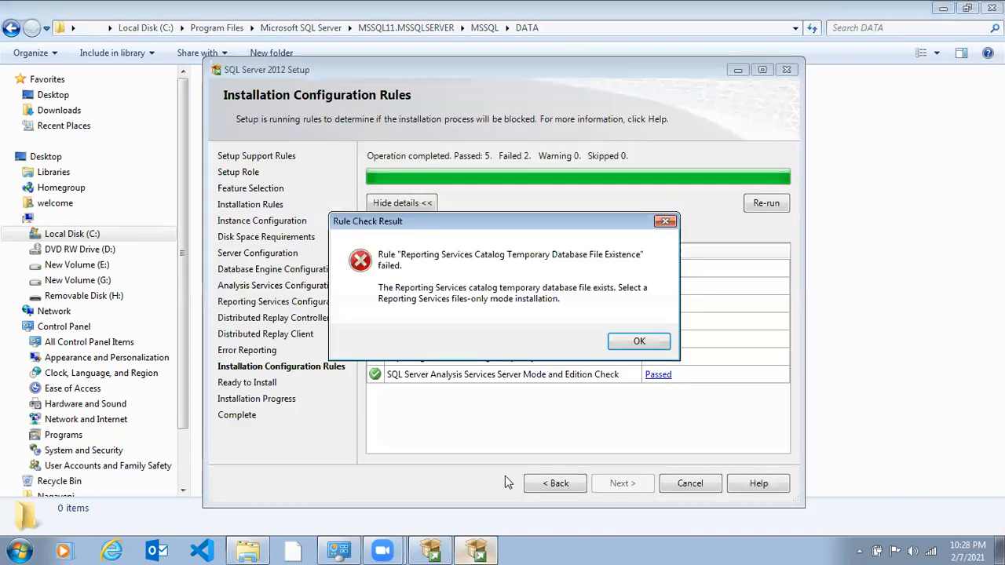
left_click(628, 341)
left_click(758, 211)
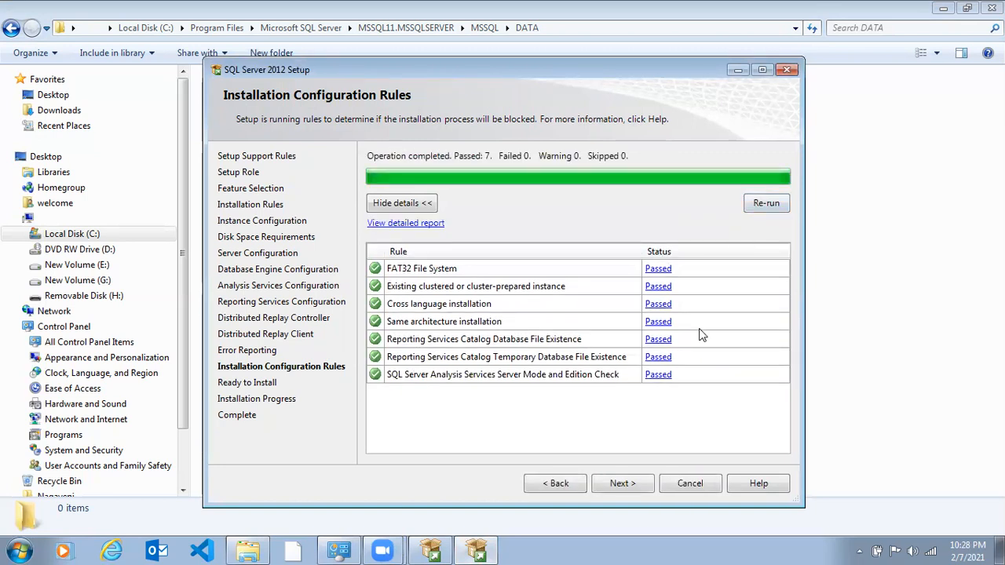
- Proceed to the Ready to Install summary, install SQL Server 2012 and close the setup wizard once it completes
left_click(620, 482)
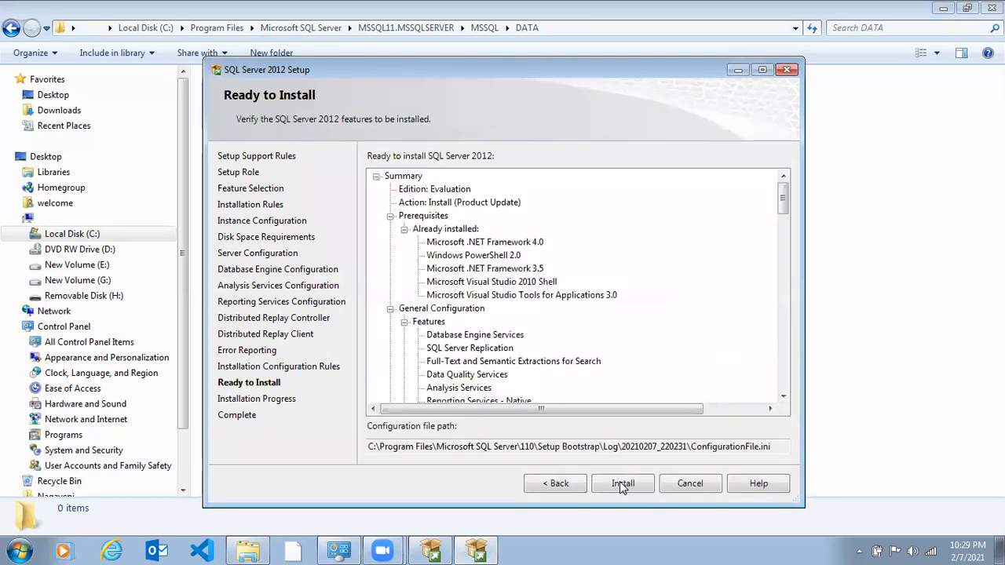
left_click(620, 482)
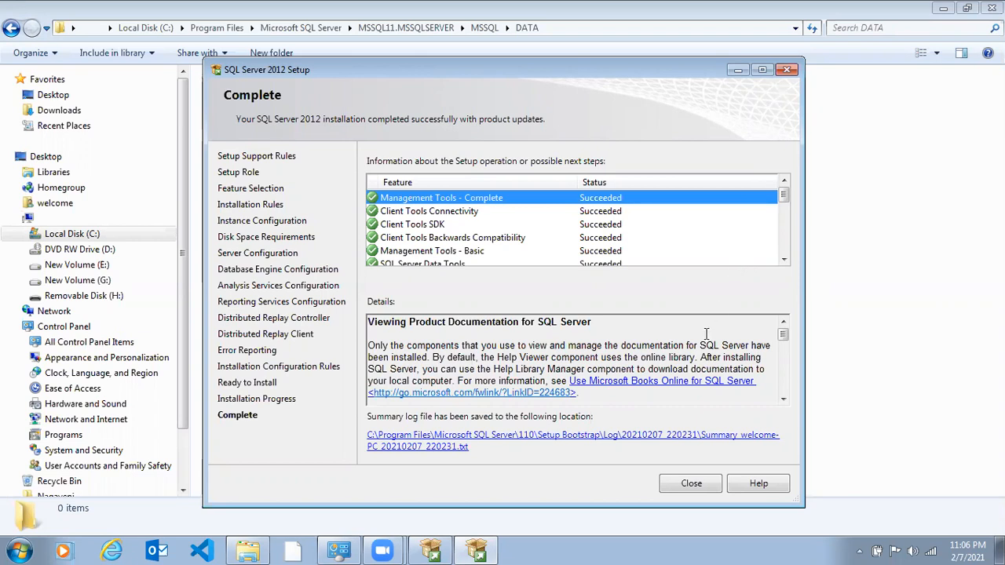
left_click(690, 487)
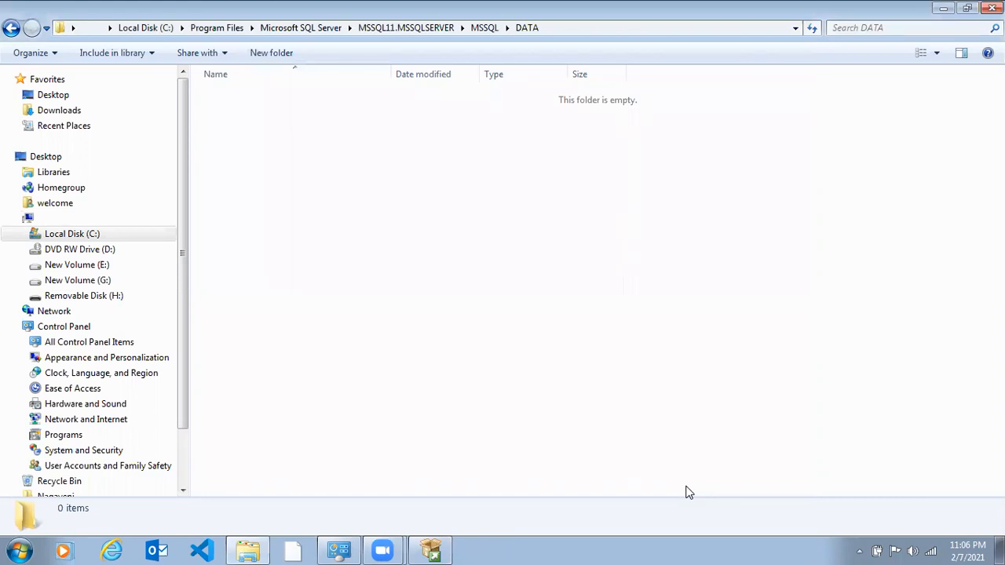
- Launch SQL Server Management Studio with ssms and try to connect to the prefilled Database Engine server using Windows Authentication
key("super+r")
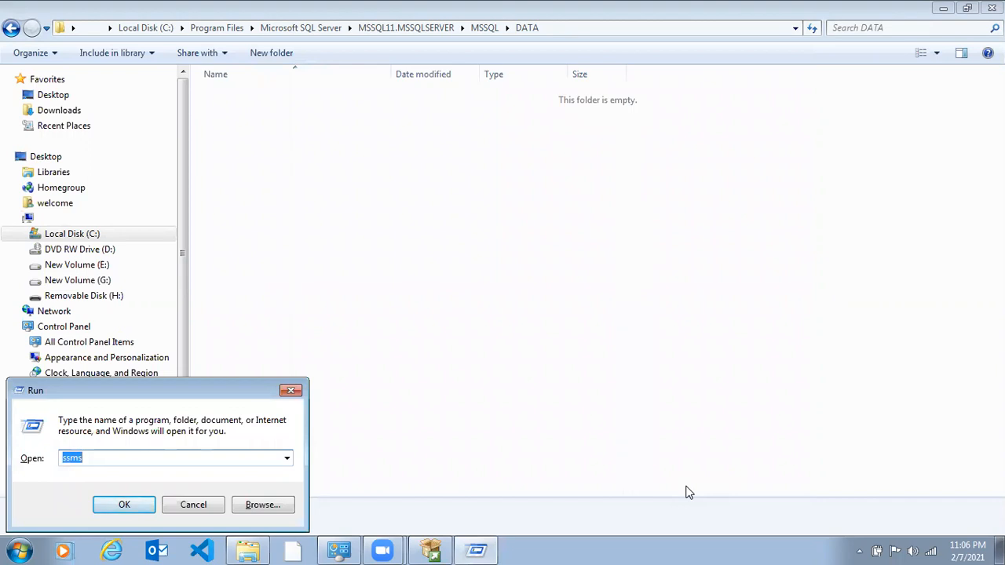
key("Return")
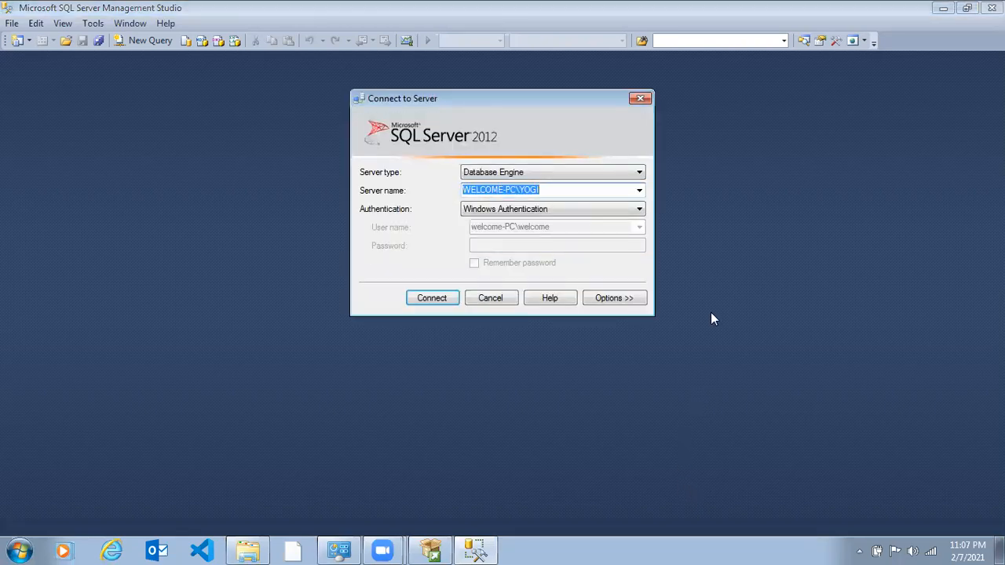
left_click(608, 213)
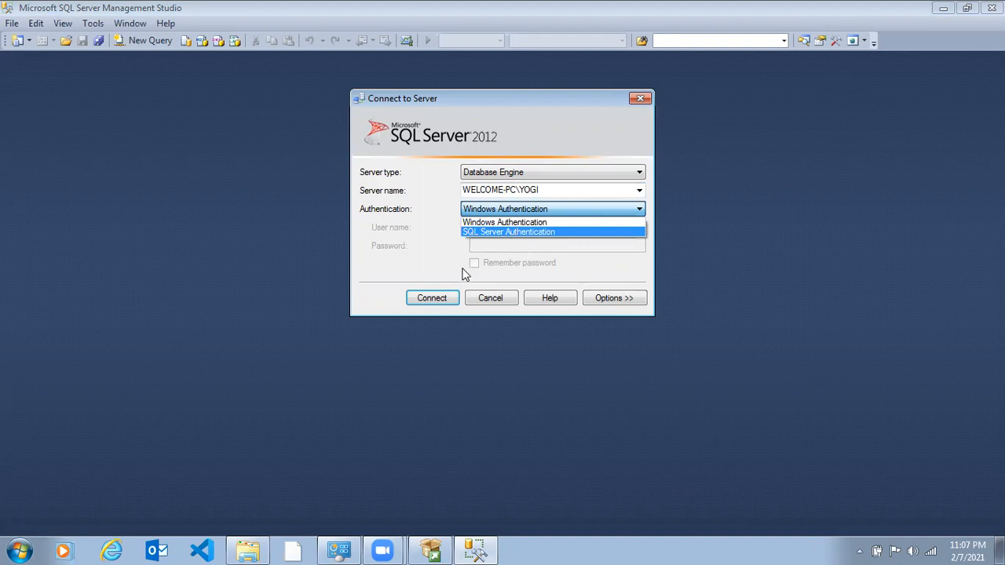
left_click(445, 271)
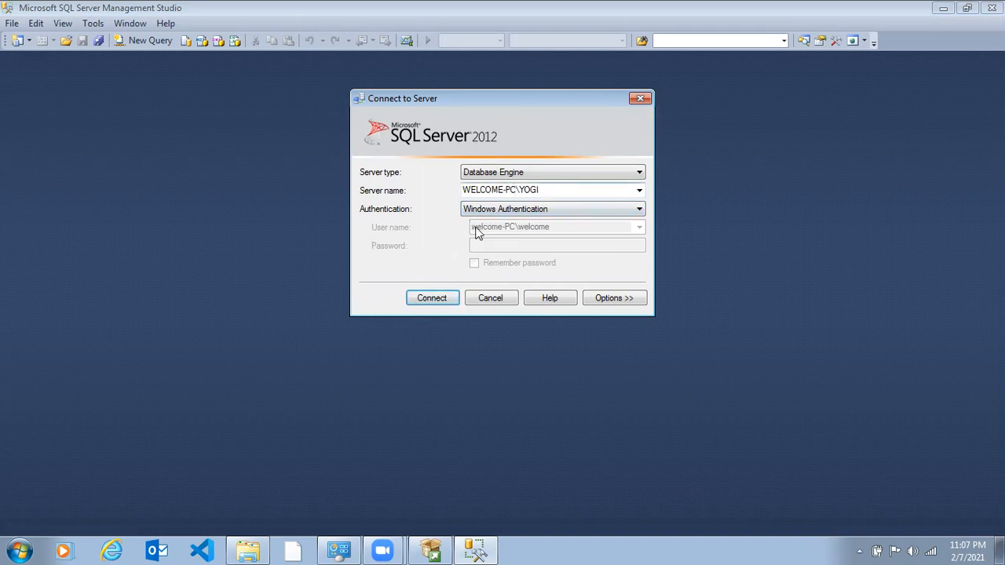
left_click(430, 298)
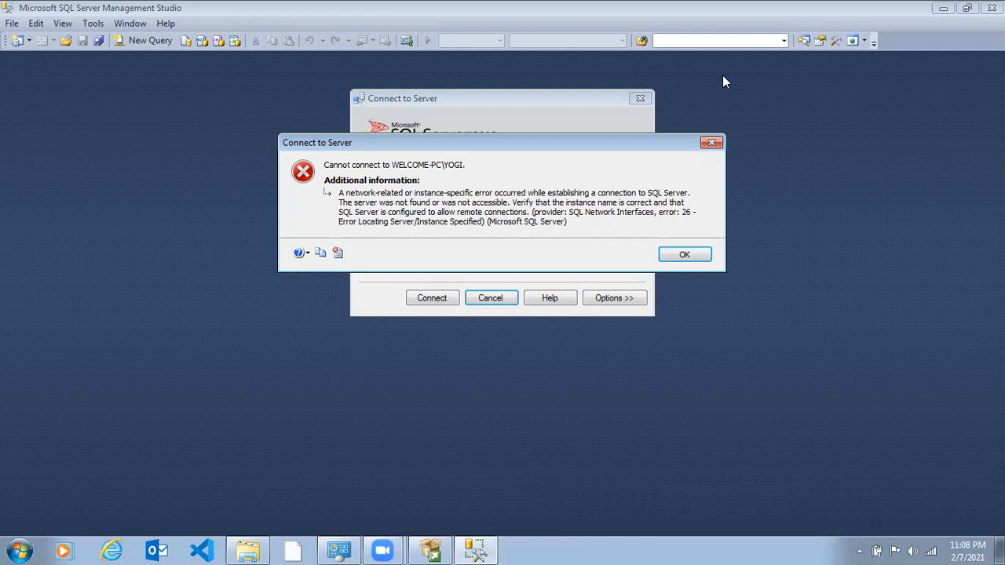
- Open the Windows Services console with services.msc and maximize its window
key("super+r")
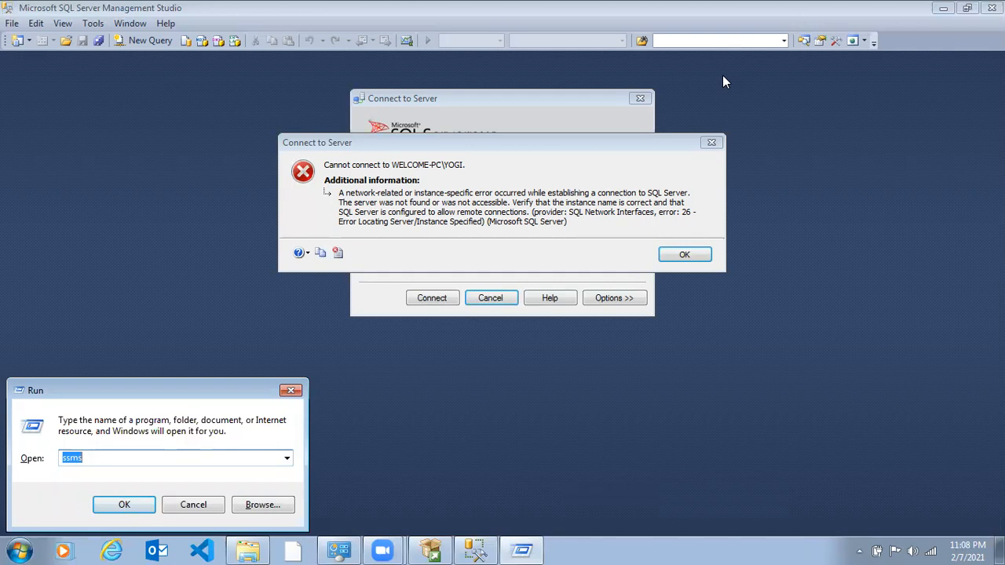
type("ser")
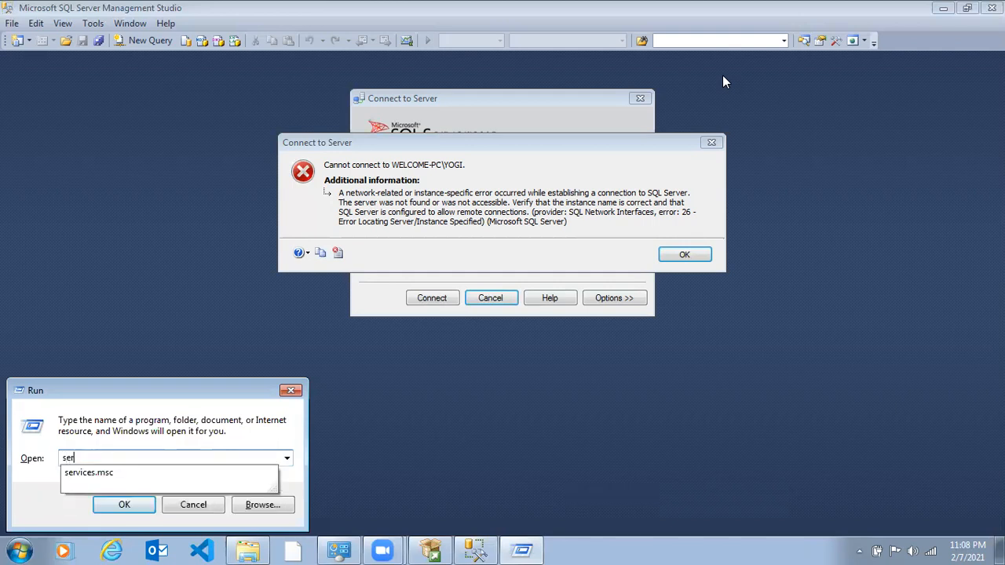
key("Down")
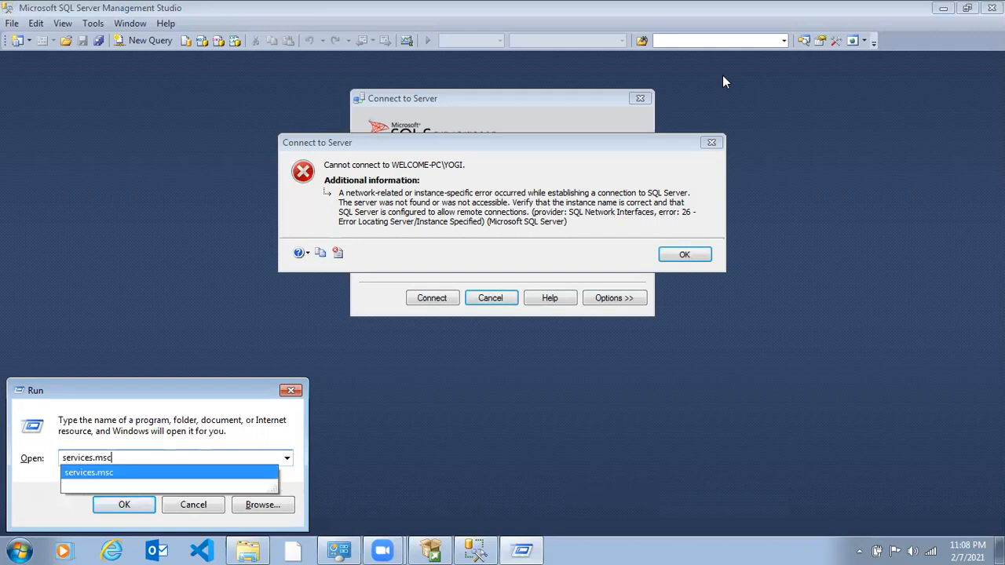
key("Return")
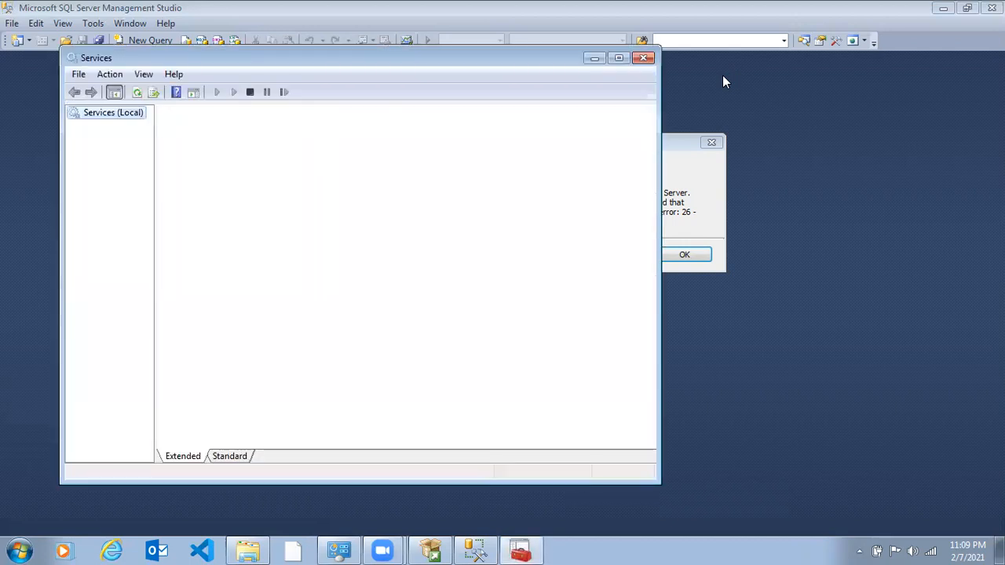
left_click(619, 59)
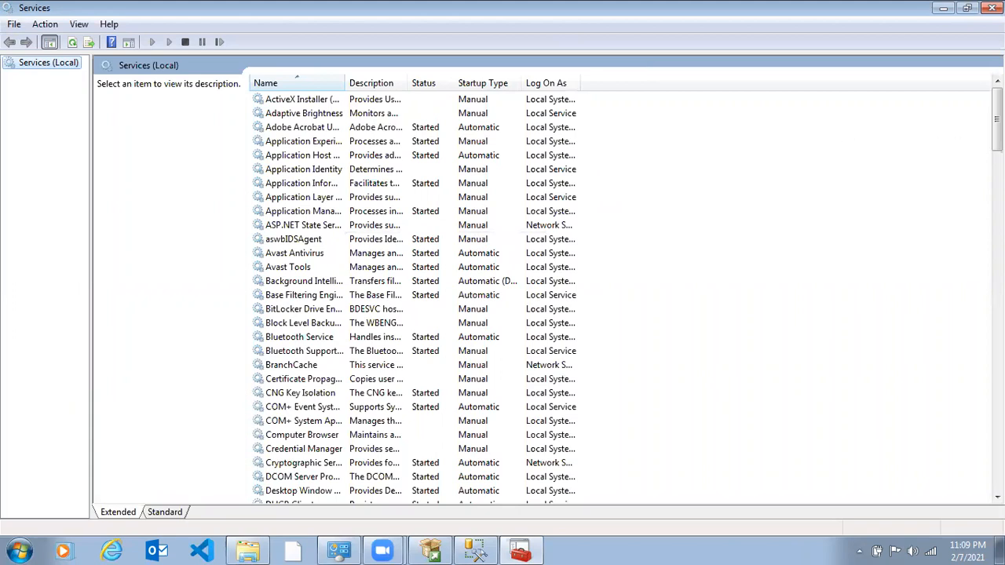
- Widen the Name column of the services list to fit the full service names
scroll(550, 298, "down", 4)
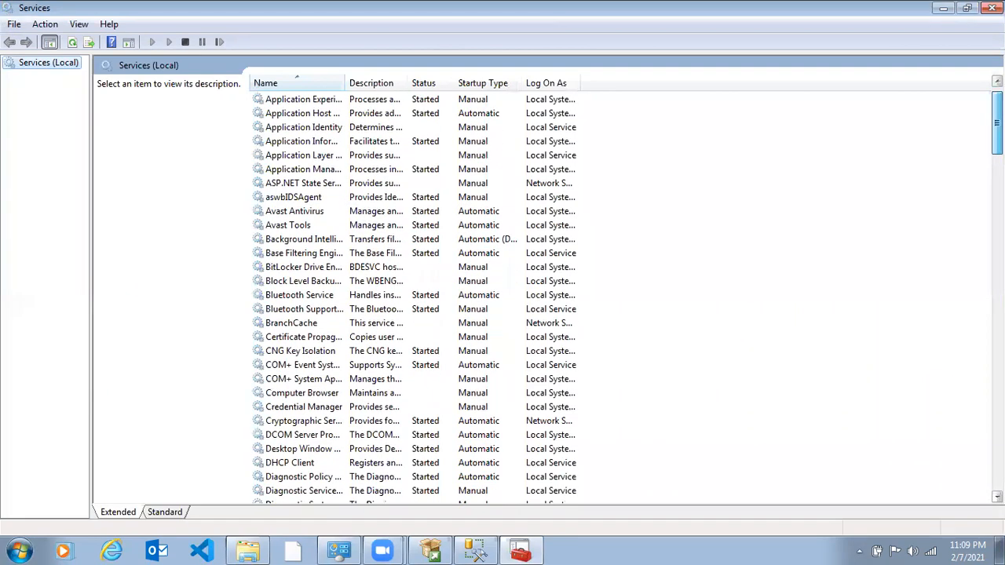
scroll(549, 298, "down", 6)
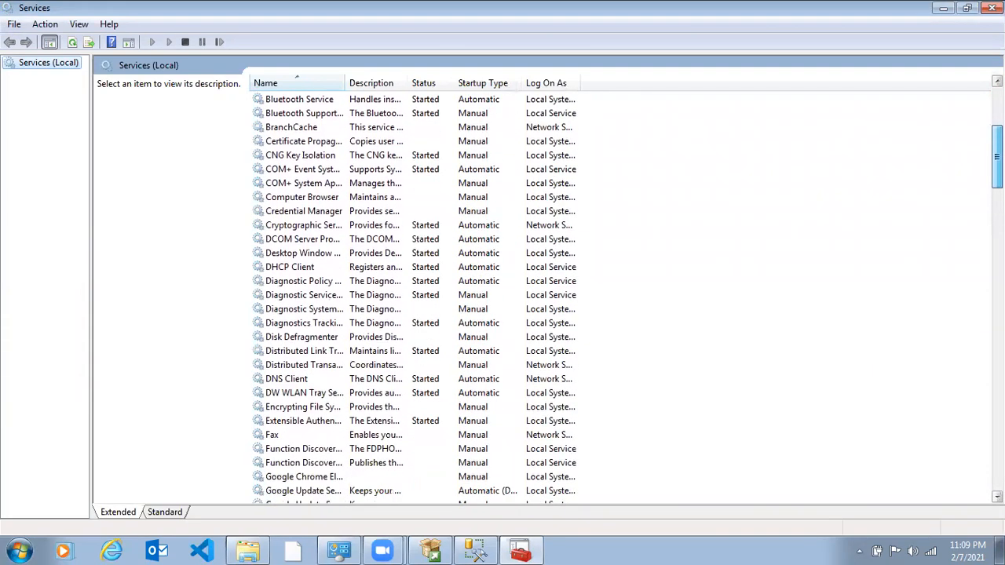
scroll(550, 298, "down", 5)
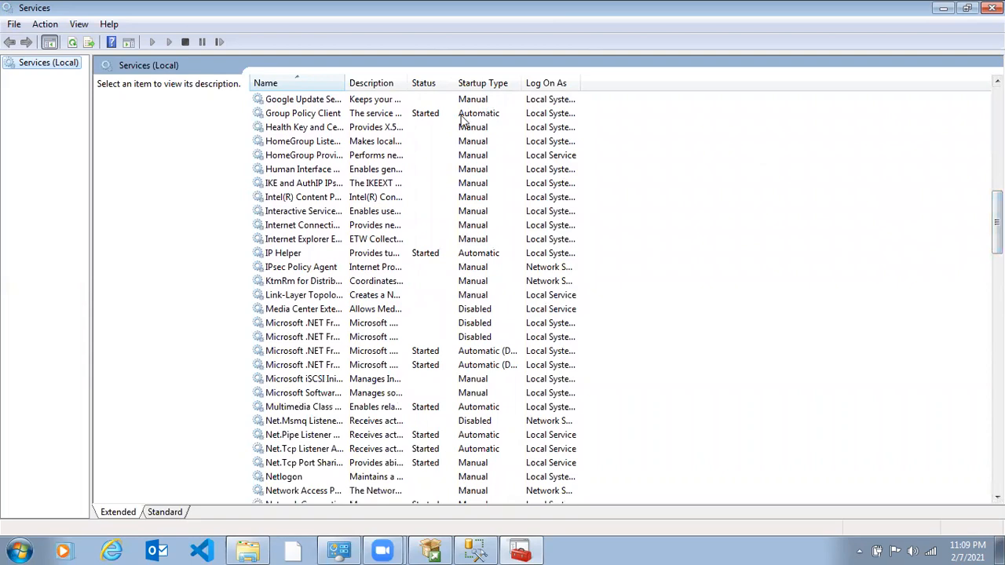
double_click(344, 83)
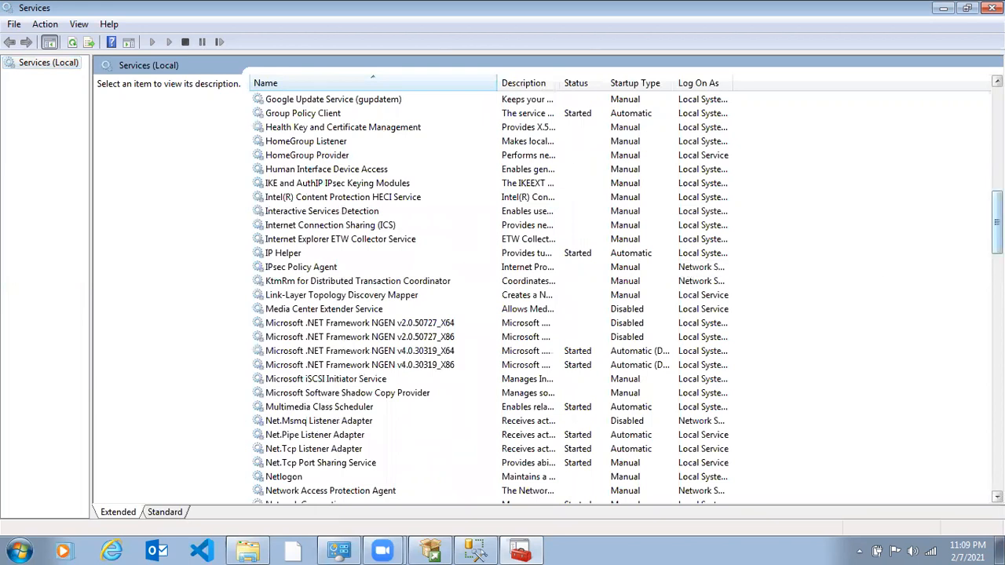
- Restart the SQL Server (MSSQLSERVER) service, then select the SQL Server Agent (MSSQLSERVER) service
scroll(549, 298, "down", 5)
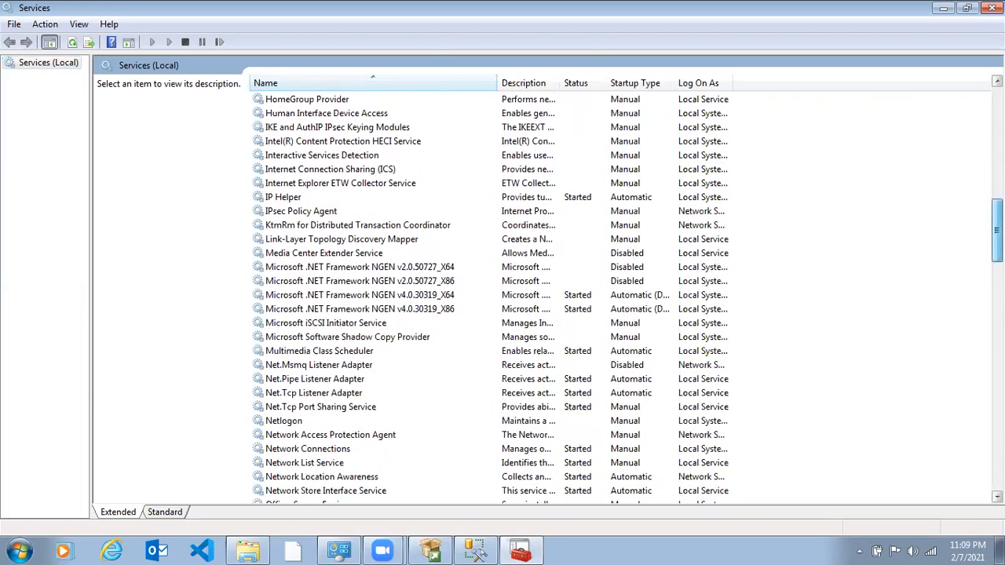
scroll(550, 298, "down", 6)
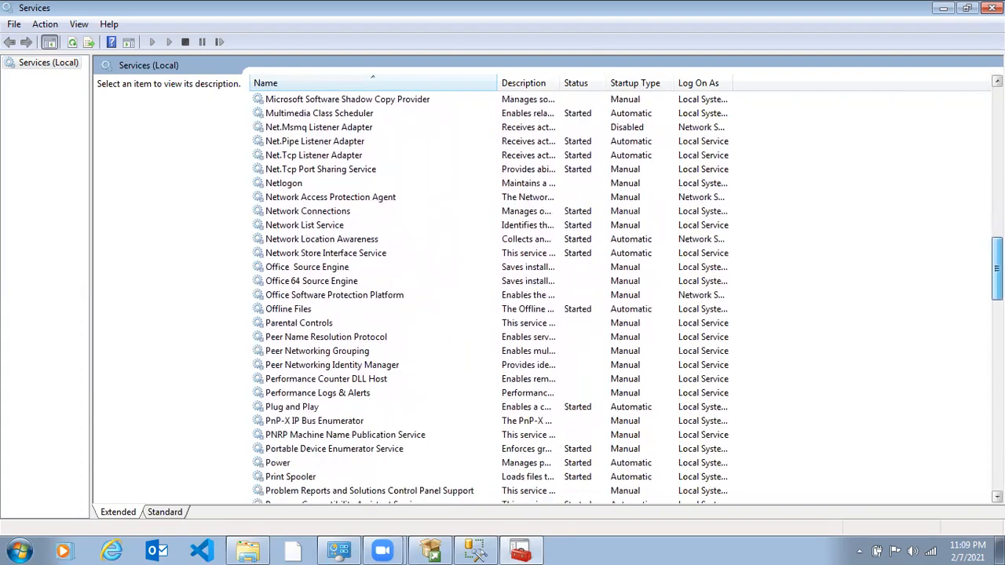
scroll(550, 299, "down", 6)
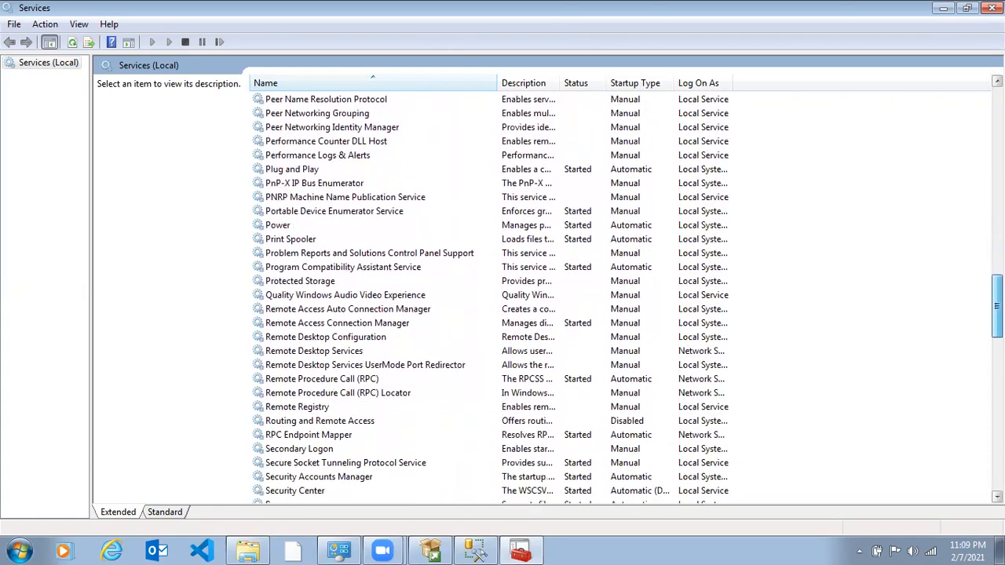
scroll(549, 298, "down", 1)
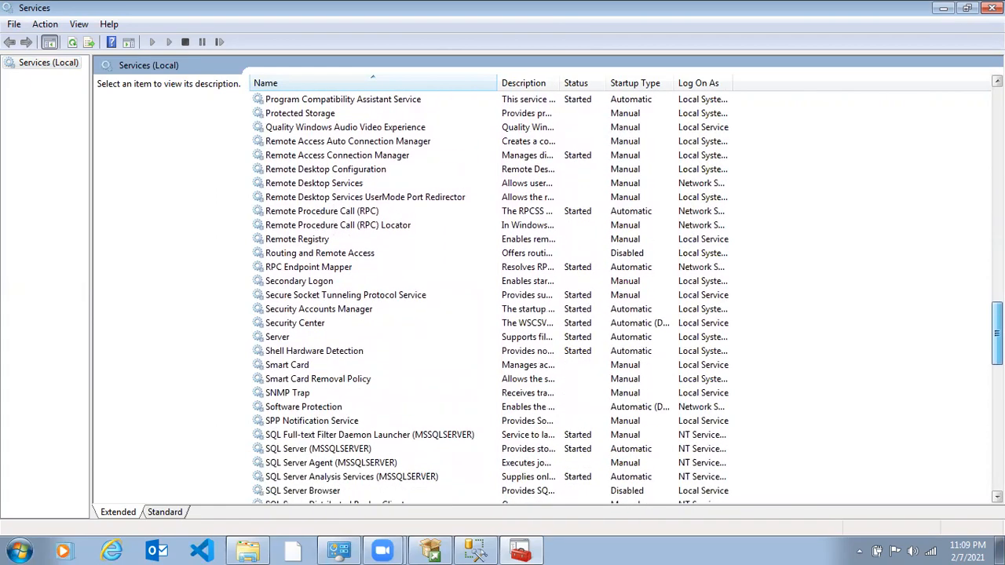
scroll(549, 298, "down", 1)
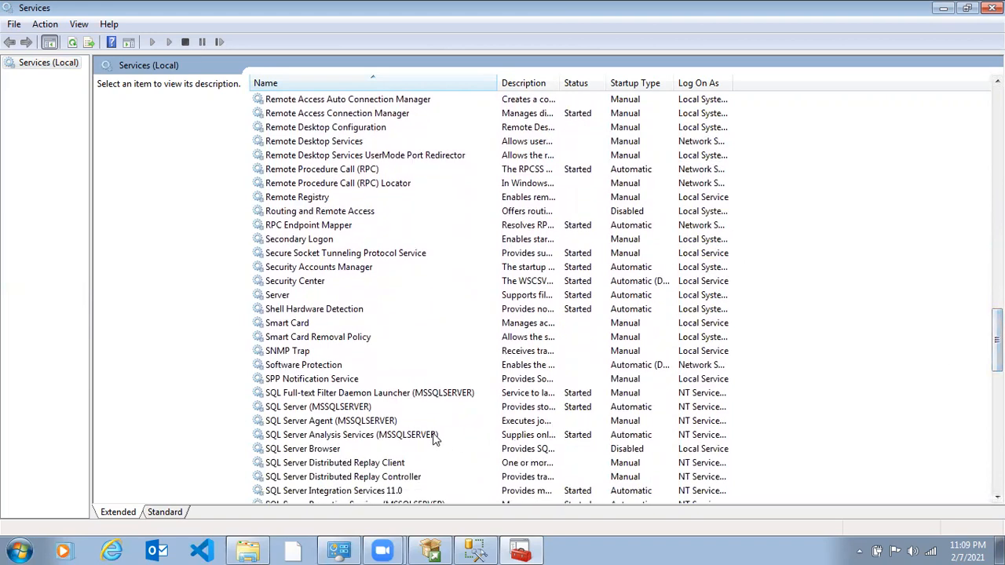
left_click(422, 408)
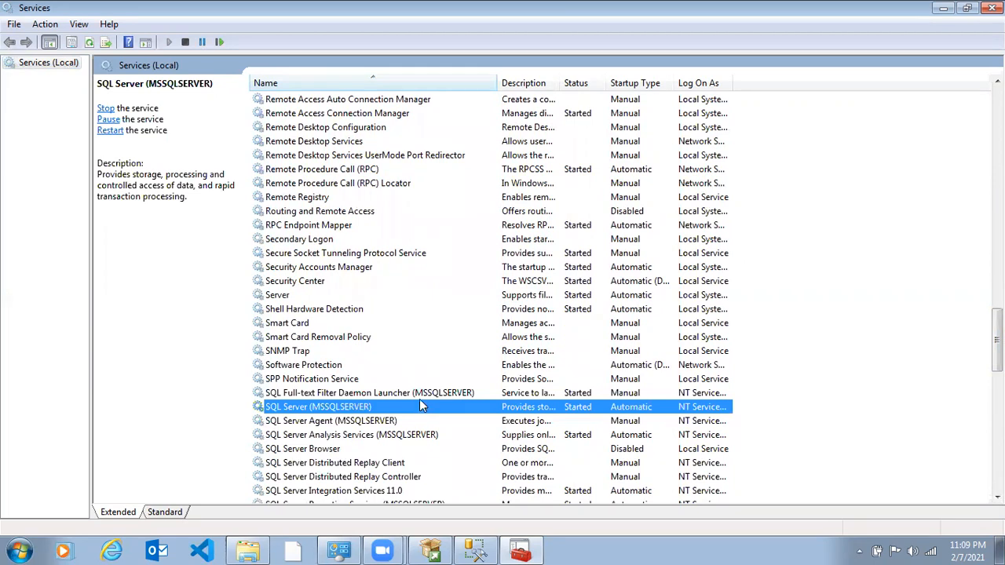
left_click(422, 397)
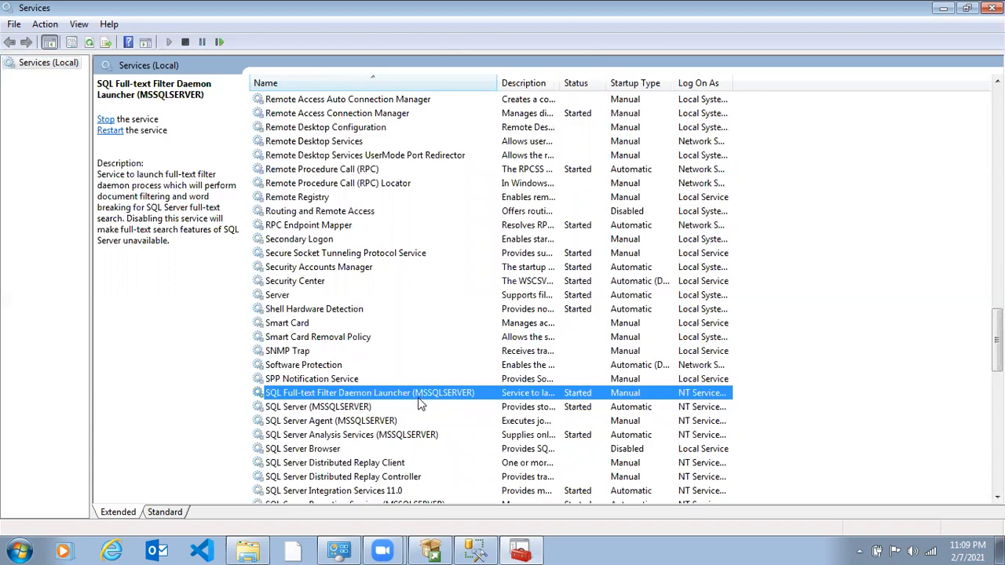
left_click(418, 407)
right_click(417, 406)
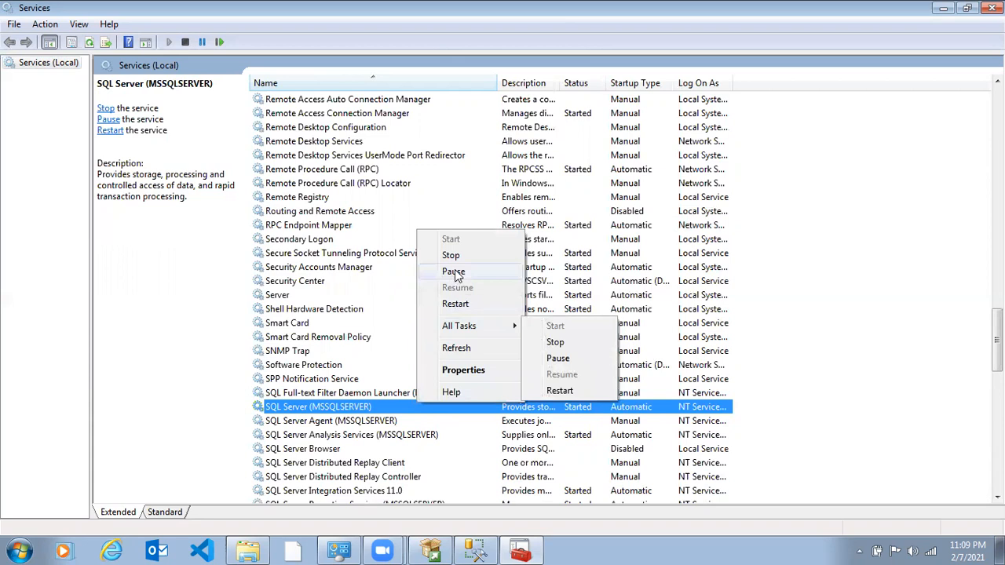
left_click(456, 305)
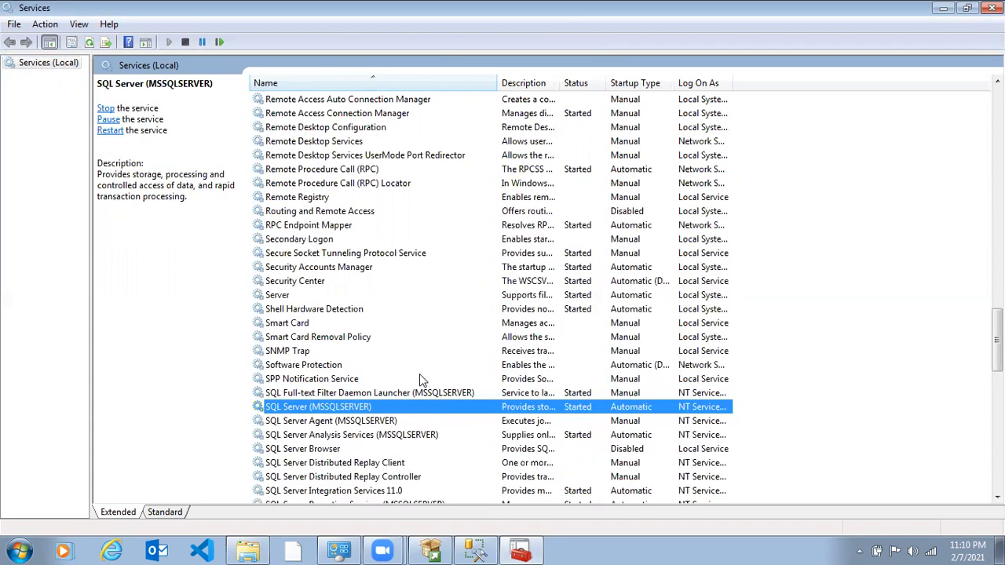
left_click(379, 424)
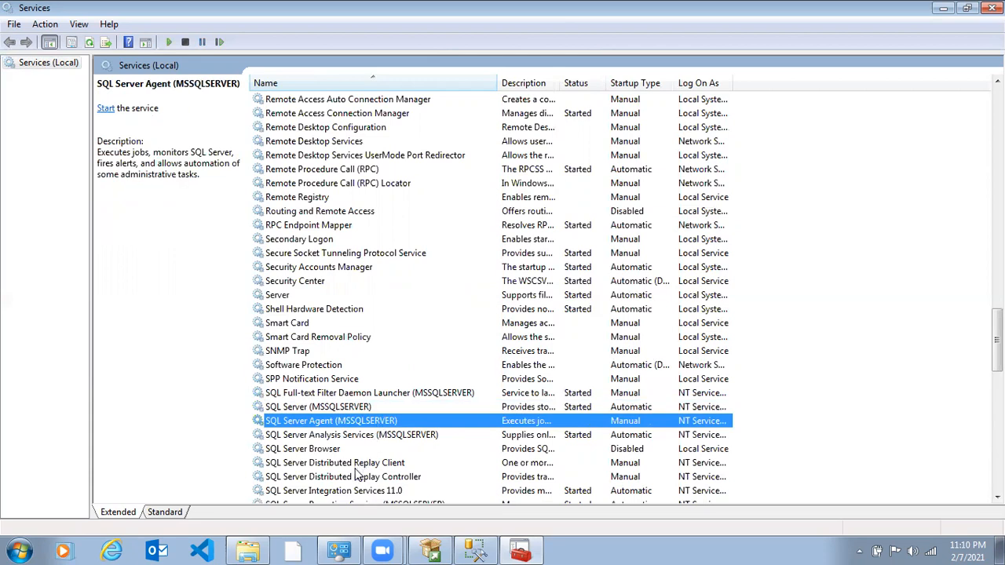
- Switch back to SQL Server Management Studio, retry connecting to the same server with Windows Authentication and dismiss the connection message
left_click(480, 532)
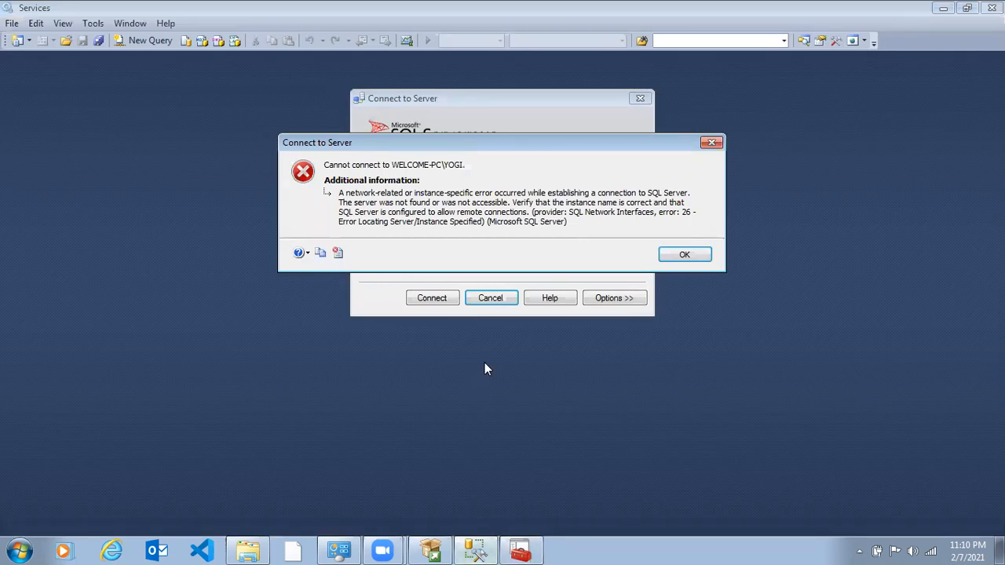
left_click(682, 255)
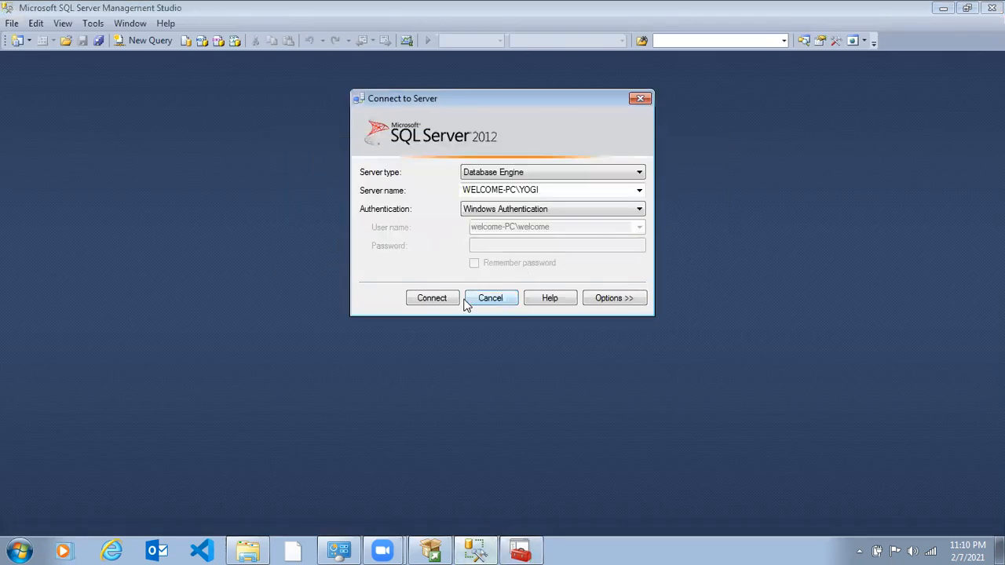
left_click(441, 301)
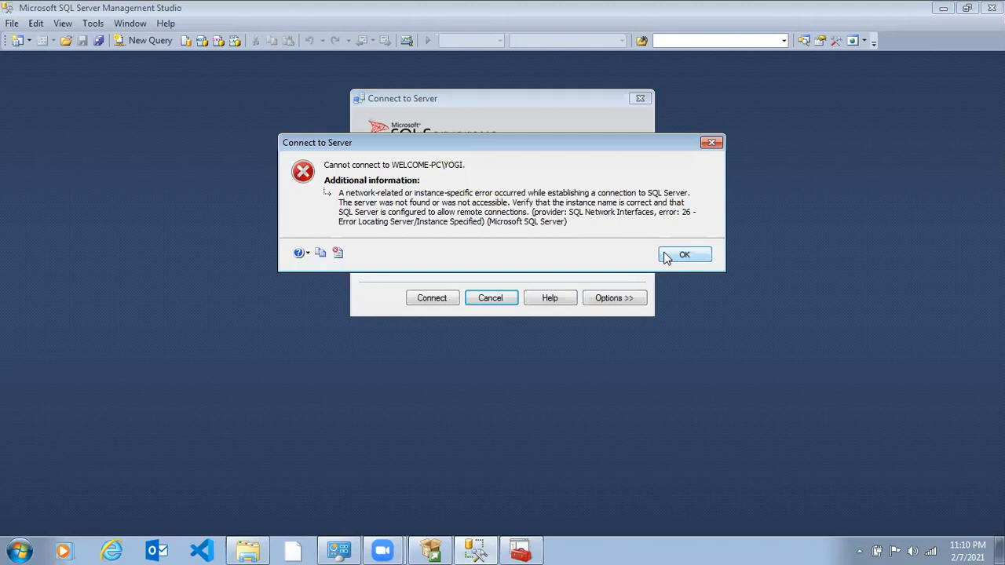
left_click(677, 257)
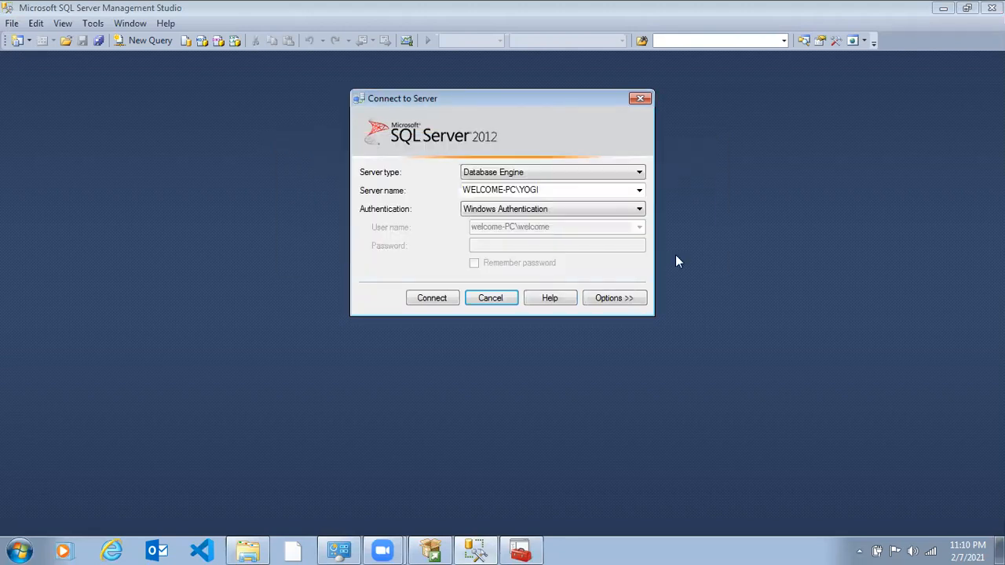